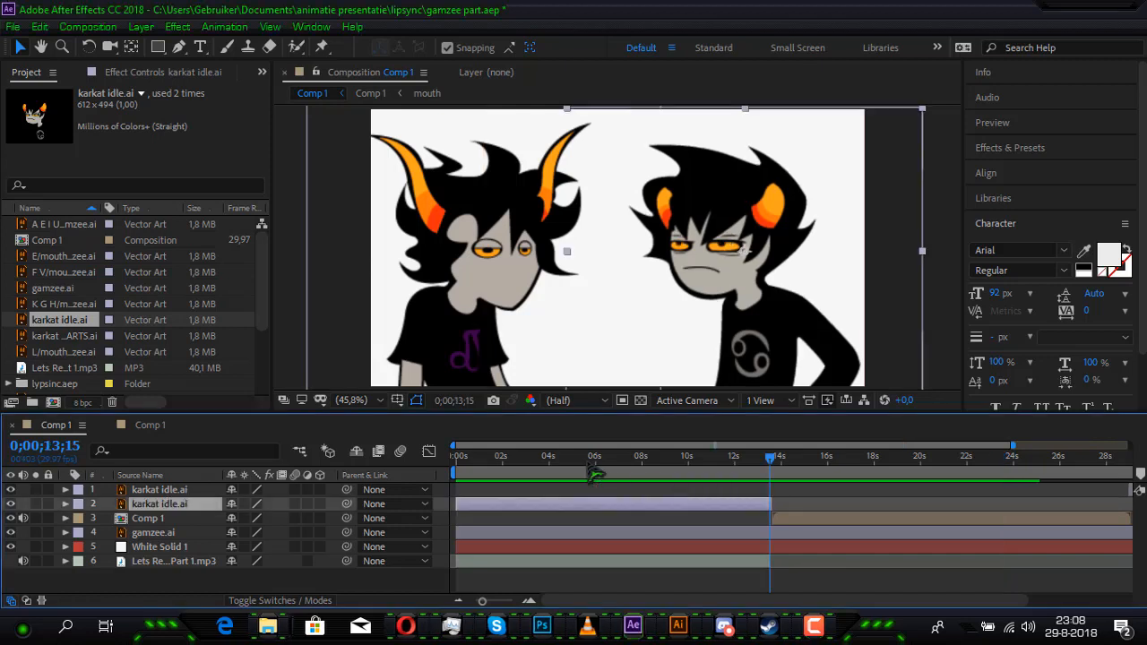
# - Play the finished two-character lip-sync composition from the beginning
pyautogui.click(448, 458)
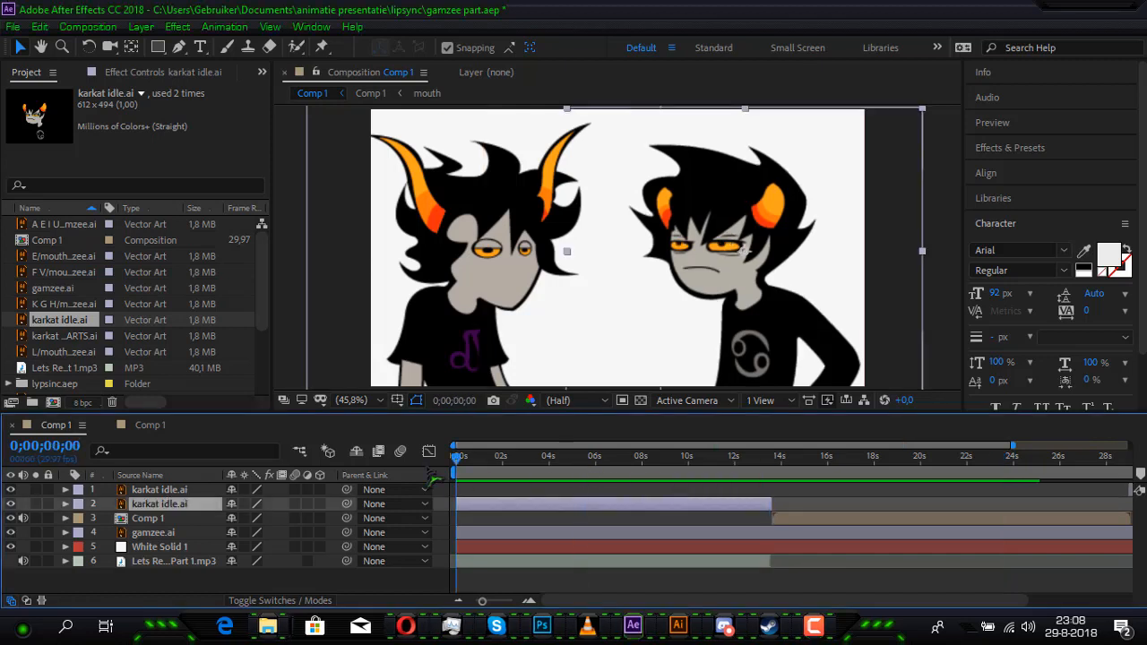
pyautogui.press('space')
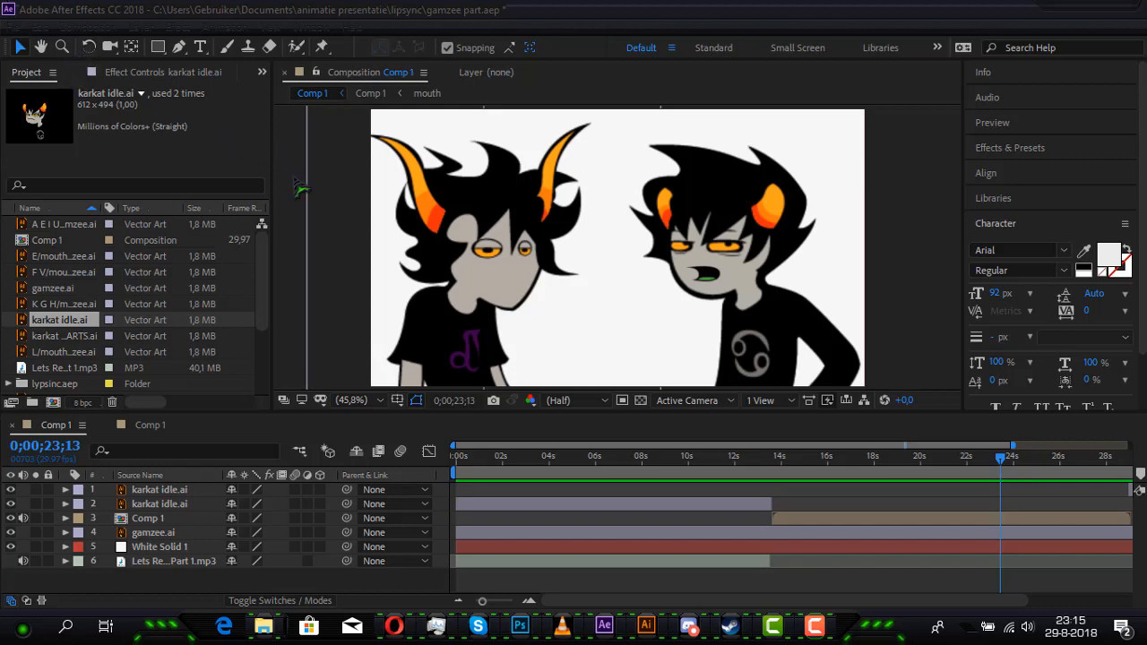
# - Create a new composition with a duration of 10 seconds for the mouth shapes
pyautogui.click(88, 26)
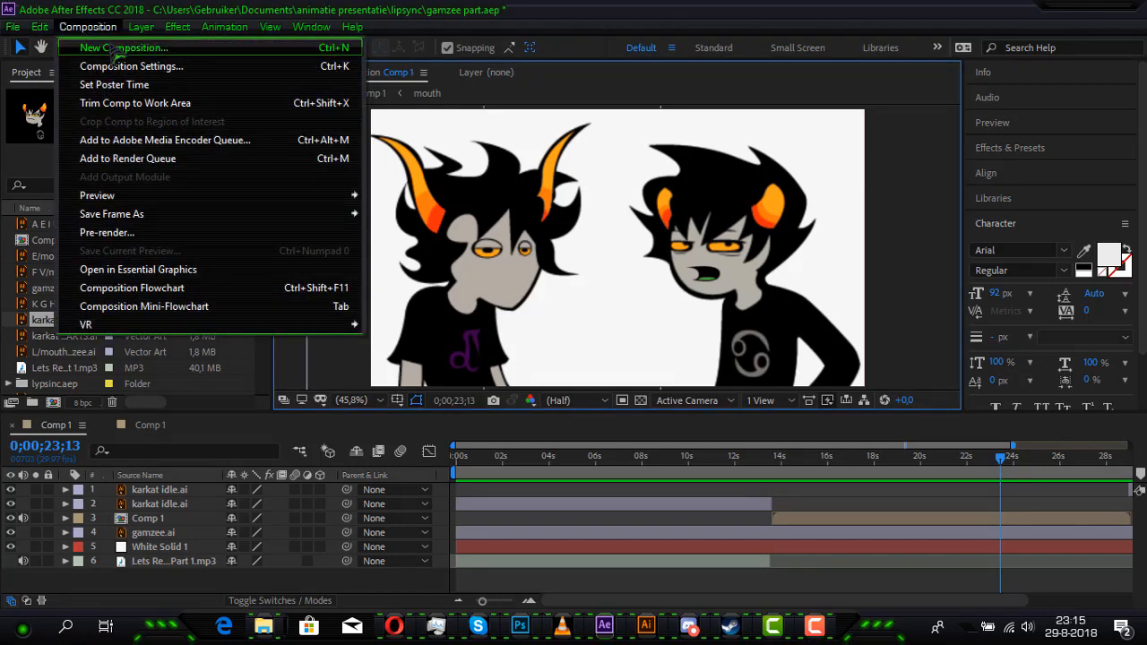
pyautogui.click(116, 48)
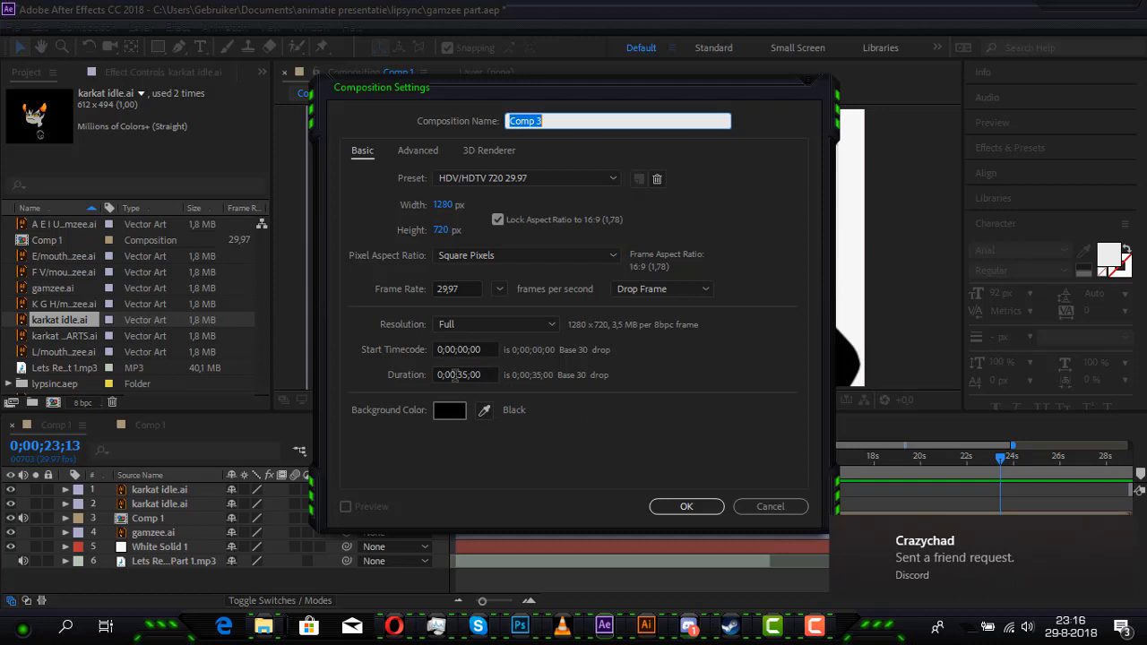
pyautogui.click(467, 373)
pyautogui.moveTo(467, 374); pyautogui.dragTo(452, 374)
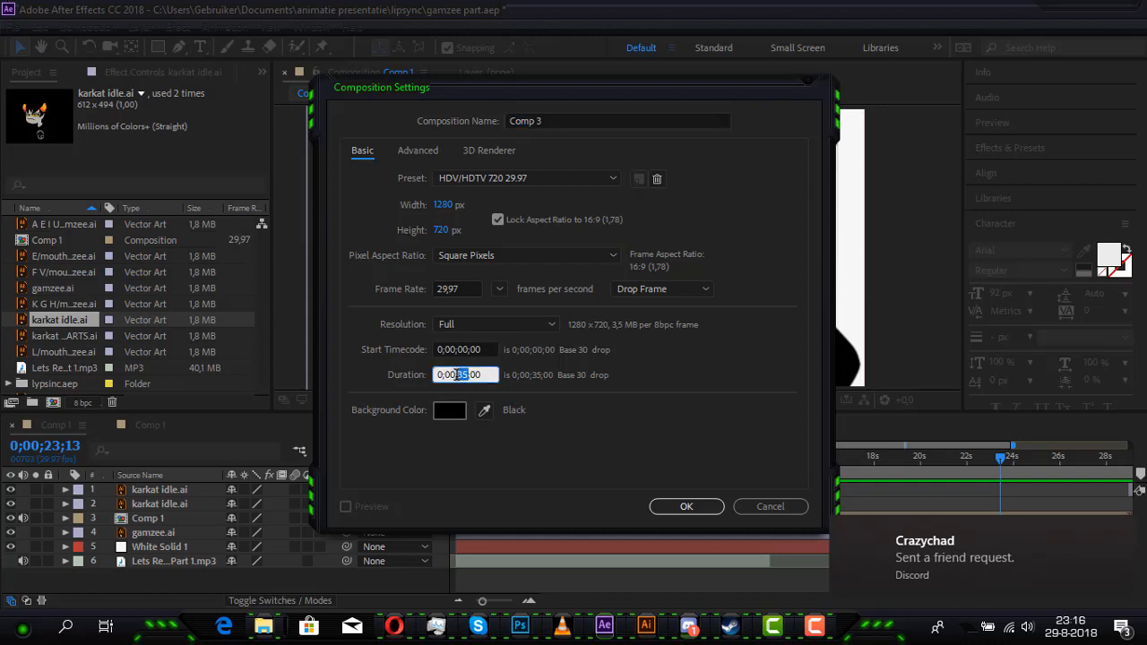
pyautogui.write('10')
pyautogui.click(712, 508)
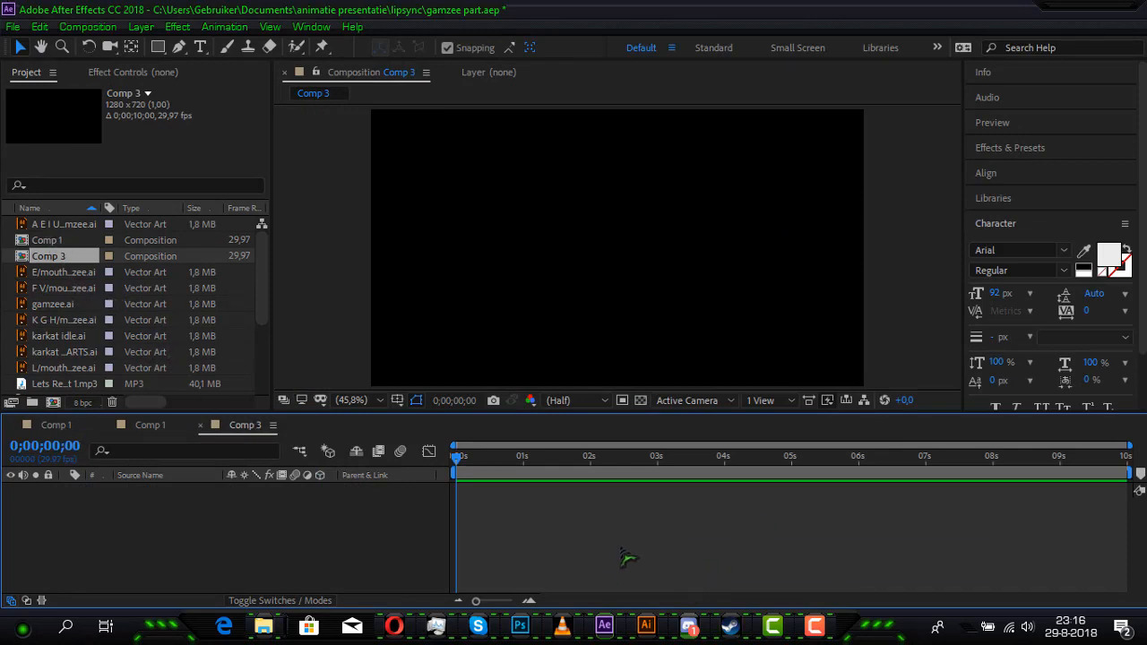
# - Add the neutral mouth file for gamzee as the first layer of the new composition
pyautogui.scroll(-3, 154, 329)
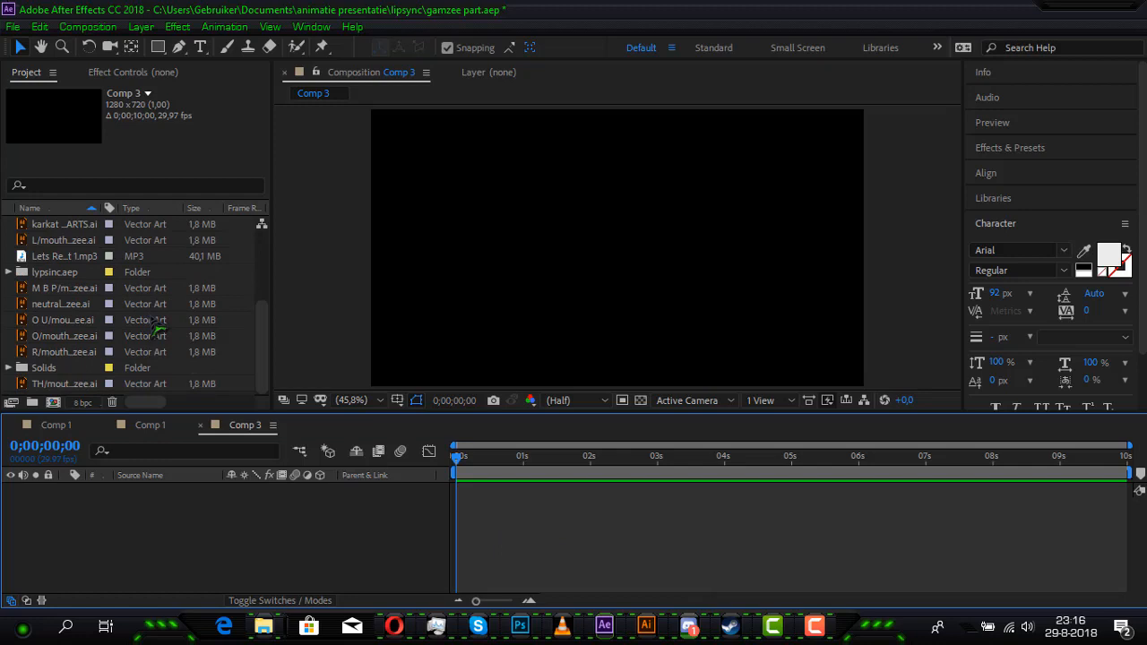
pyautogui.click(79, 307)
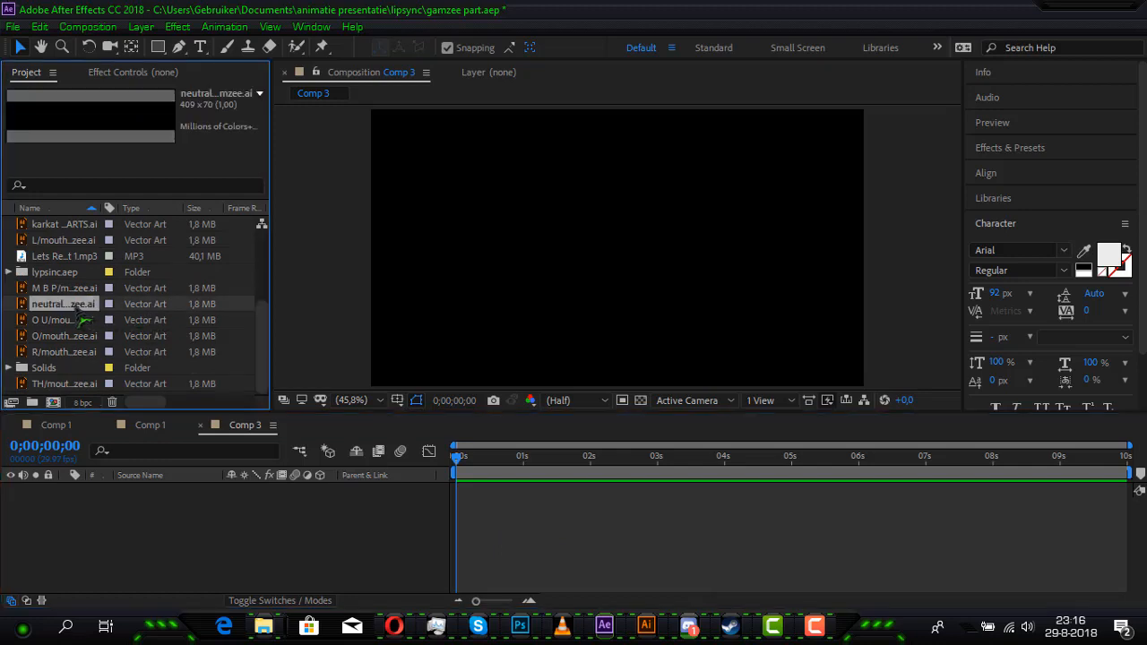
pyautogui.moveTo(79, 306); pyautogui.dragTo(445, 569)
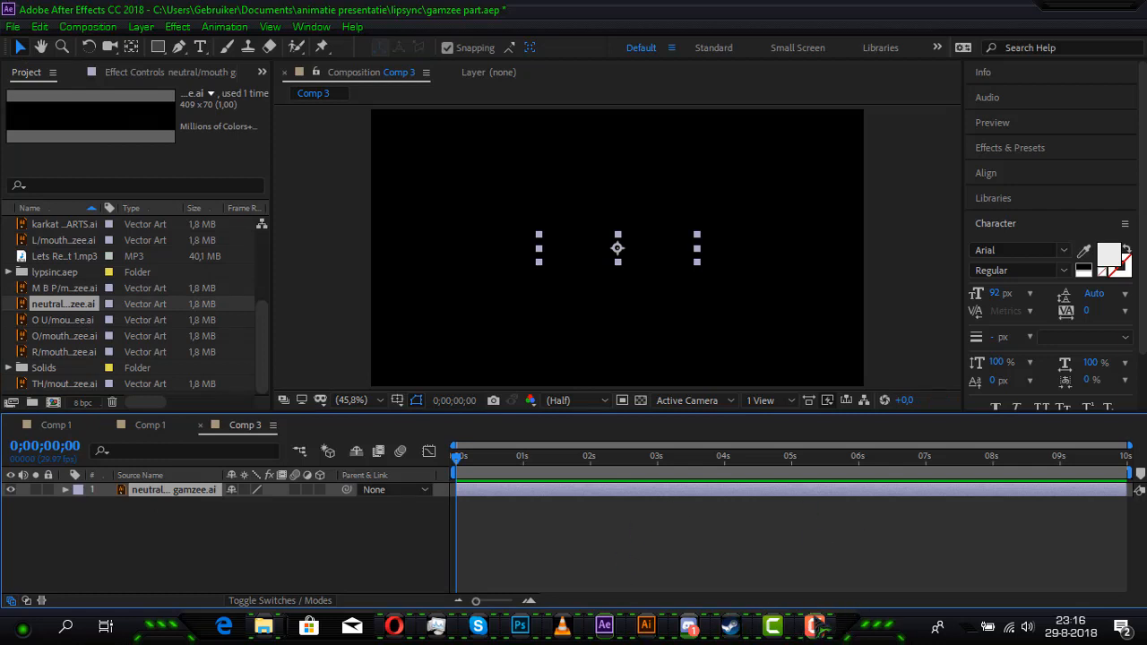
pyautogui.click(814, 626)
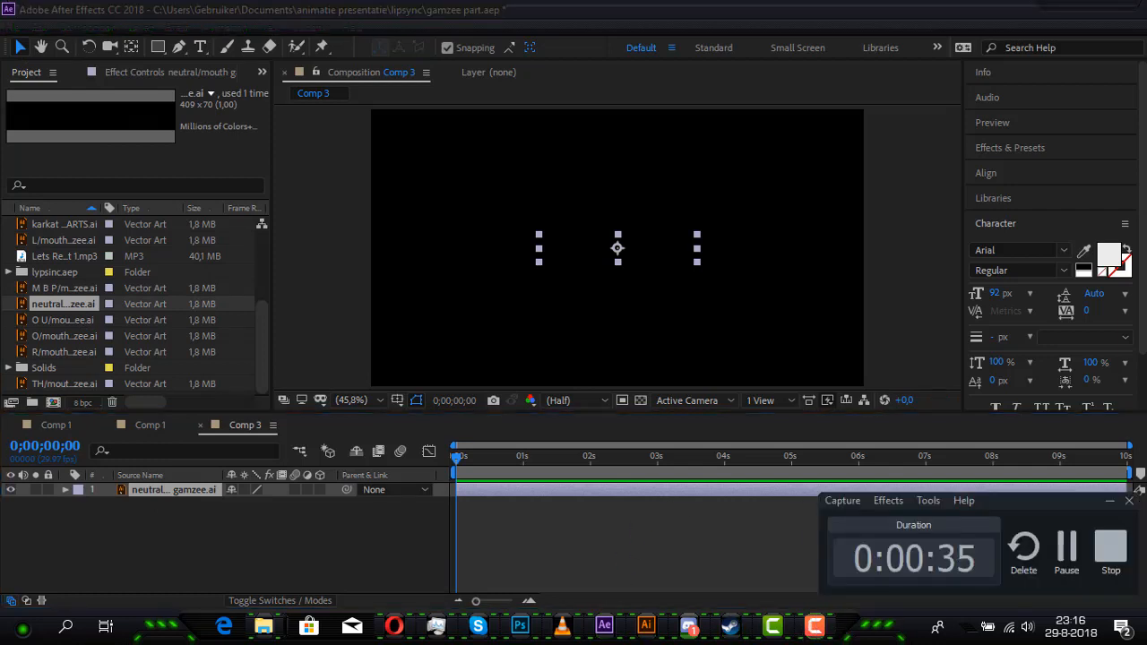
pyautogui.click(1074, 552)
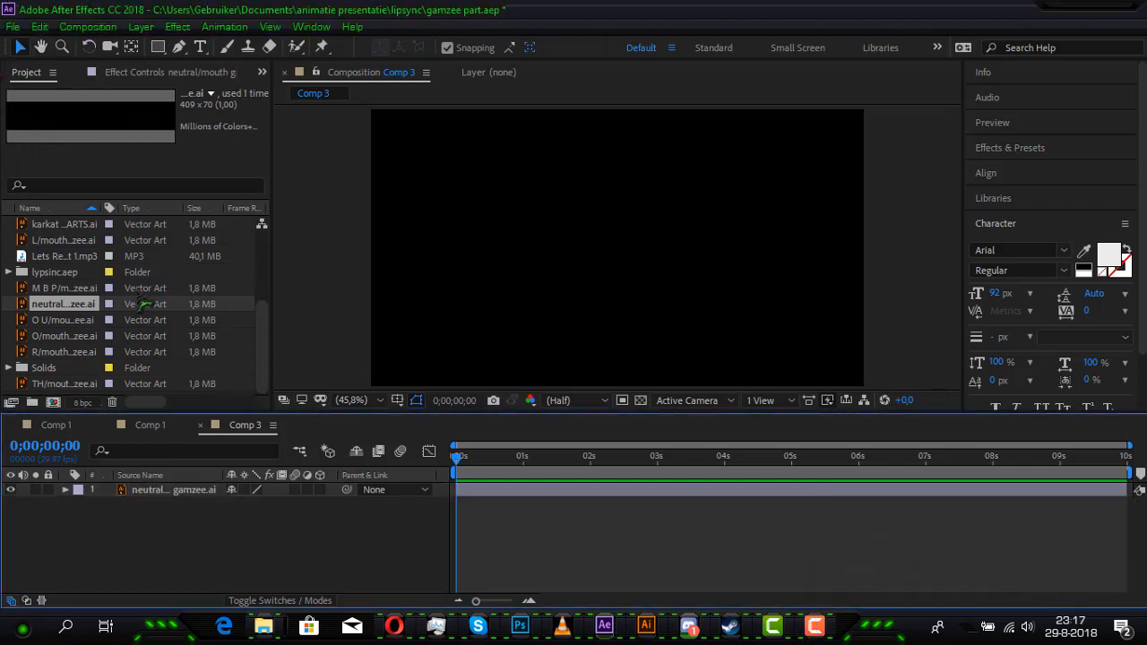
# - Add the K G H, O, L and R gamzee mouth files in that order below the neutral mouth layer
pyautogui.scroll(3, 130, 305)
pyautogui.scroll(3, 130, 304)
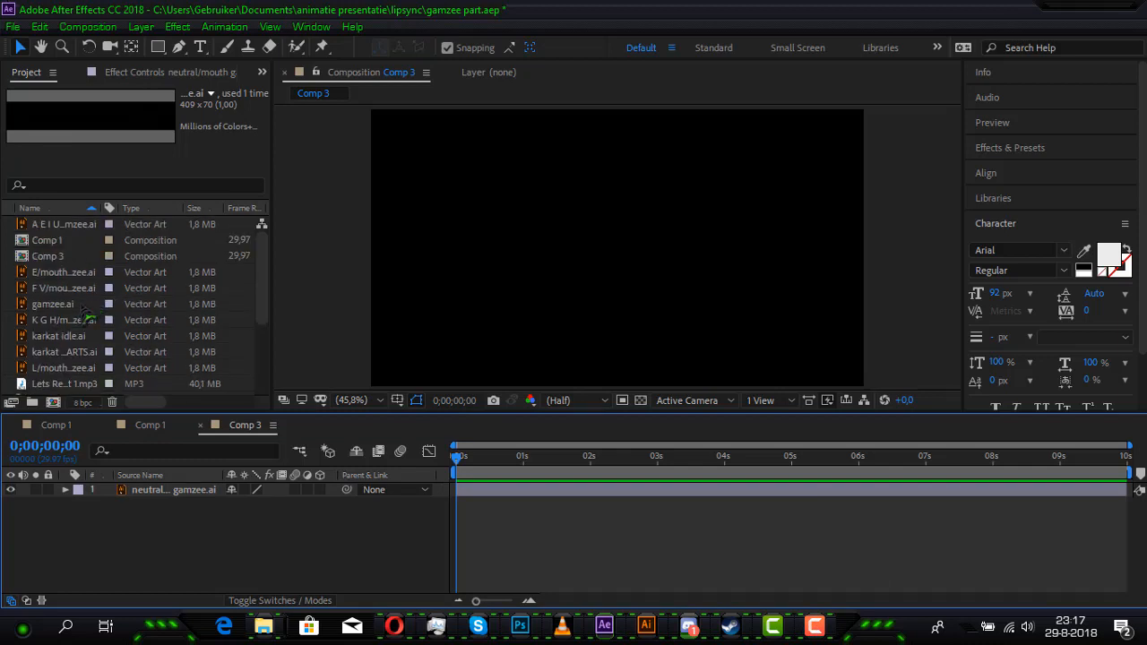
pyautogui.click(62, 305)
pyautogui.moveTo(53, 322); pyautogui.dragTo(143, 522)
pyautogui.scroll(-3, 102, 336)
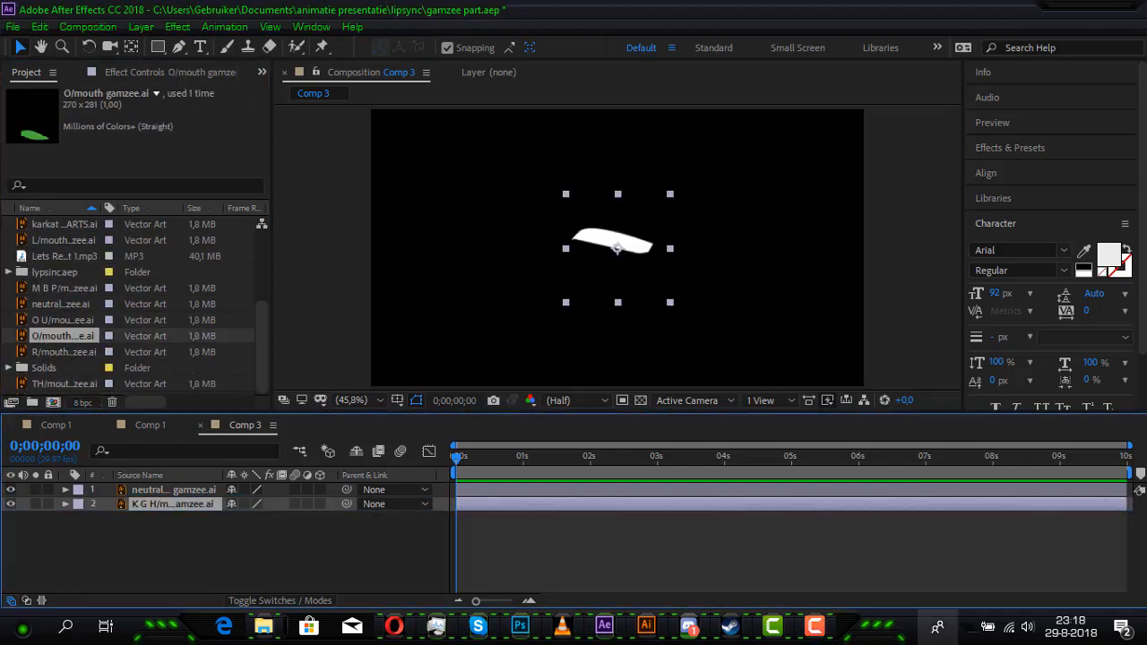
pyautogui.moveTo(63, 240); pyautogui.dragTo(144, 536)
pyautogui.moveTo(89, 351); pyautogui.dragTo(144, 546)
# - Add the F V, O U, TH, E, s c z d, A E I U and M B P mouth files in that order below the R layer
pyautogui.scroll(2, 134, 318)
pyautogui.moveTo(67, 240); pyautogui.dragTo(143, 563)
pyautogui.scroll(-2, 103, 318)
pyautogui.moveTo(81, 320); pyautogui.dragTo(179, 574)
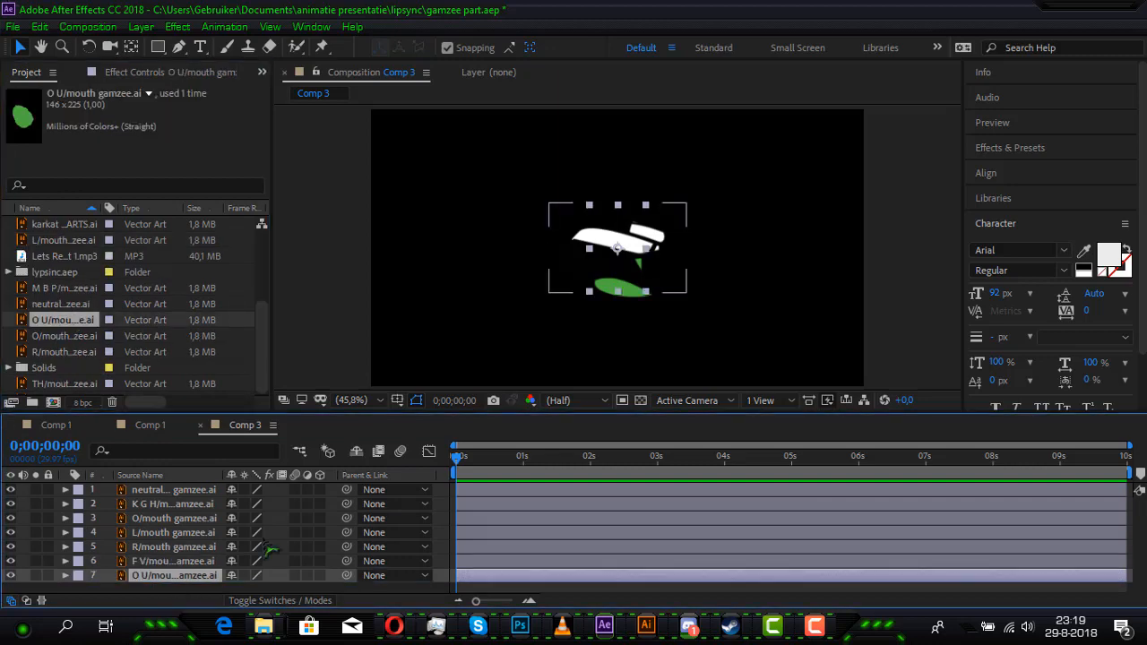
pyautogui.moveTo(67, 384); pyautogui.dragTo(143, 578)
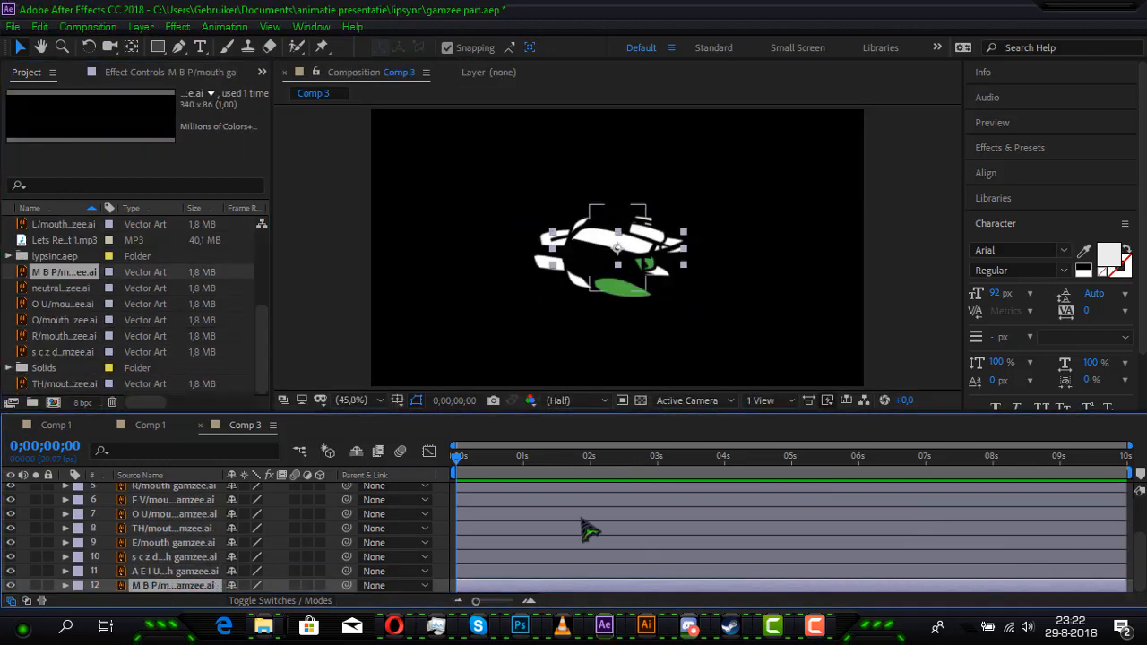
# - Trim all twelve mouth layers to a single frame at the start of the timeline
pyautogui.scroll(2, 589, 530)
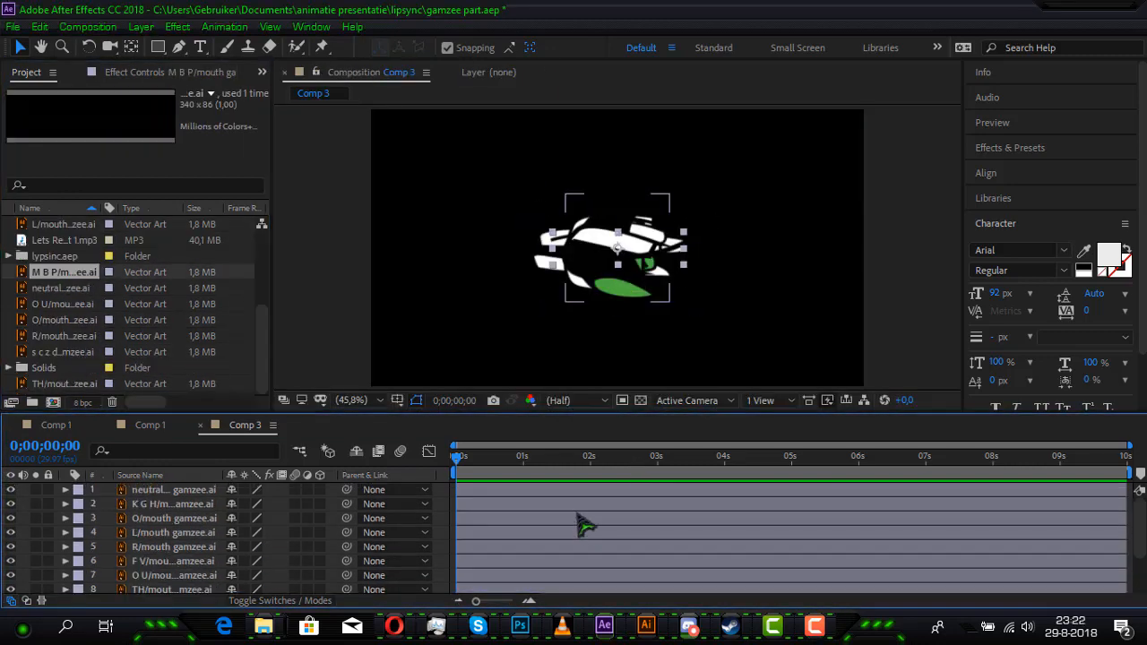
pyautogui.hotkey('ctrl', 'a')
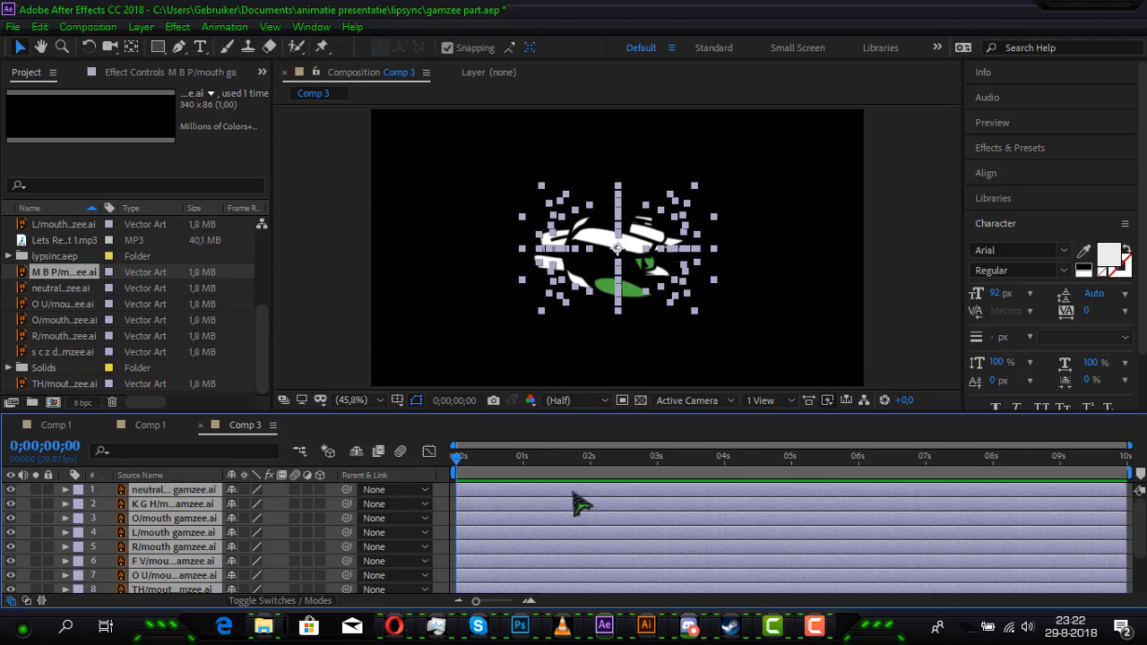
pyautogui.scroll(-2, 566, 510)
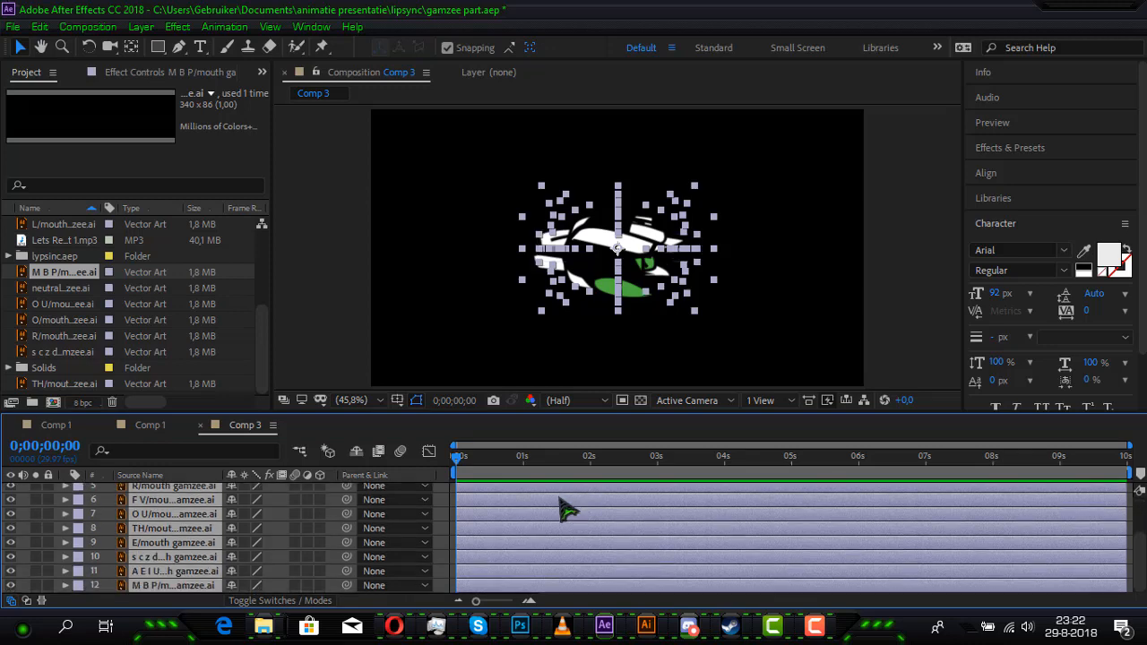
pyautogui.hotkey('alt', ']')
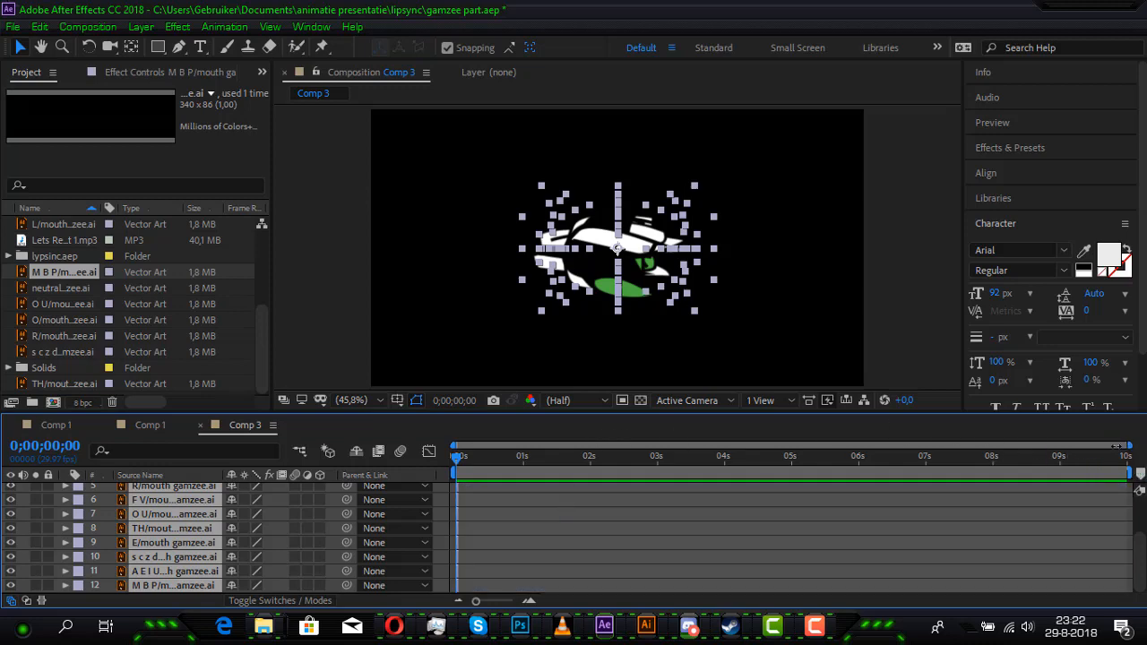
# - Sequence the twelve one-frame mouth layers one after another so that the last one ends at frame 12
pyautogui.moveTo(1116, 446); pyautogui.dragTo(494, 463)
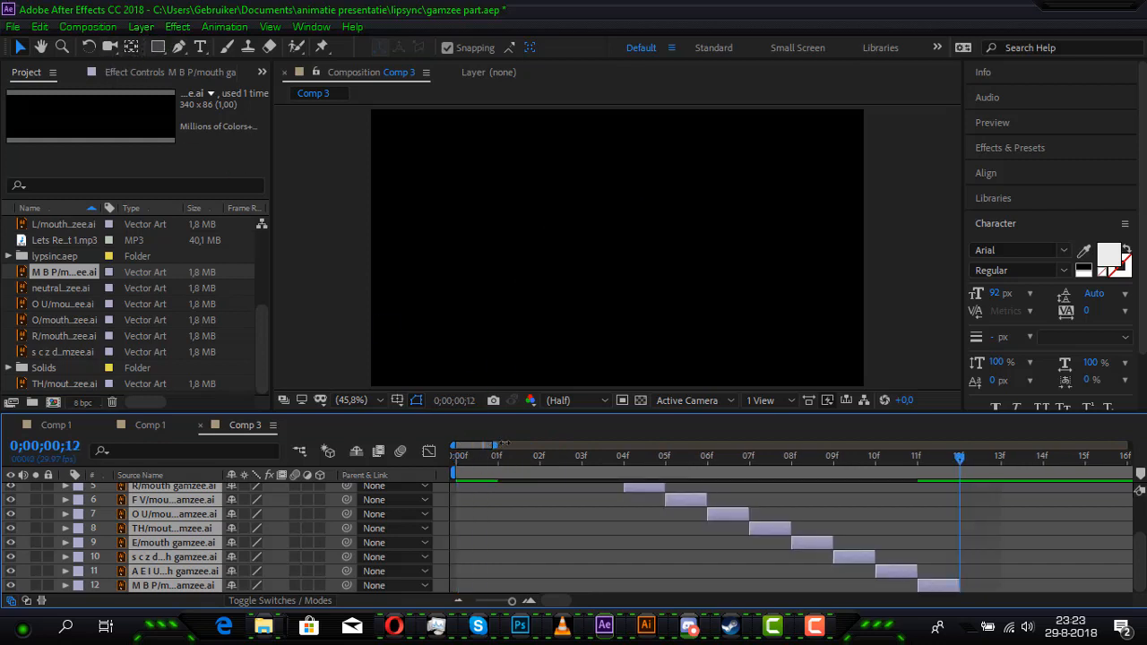
pyautogui.moveTo(496, 445); pyautogui.dragTo(1128, 445)
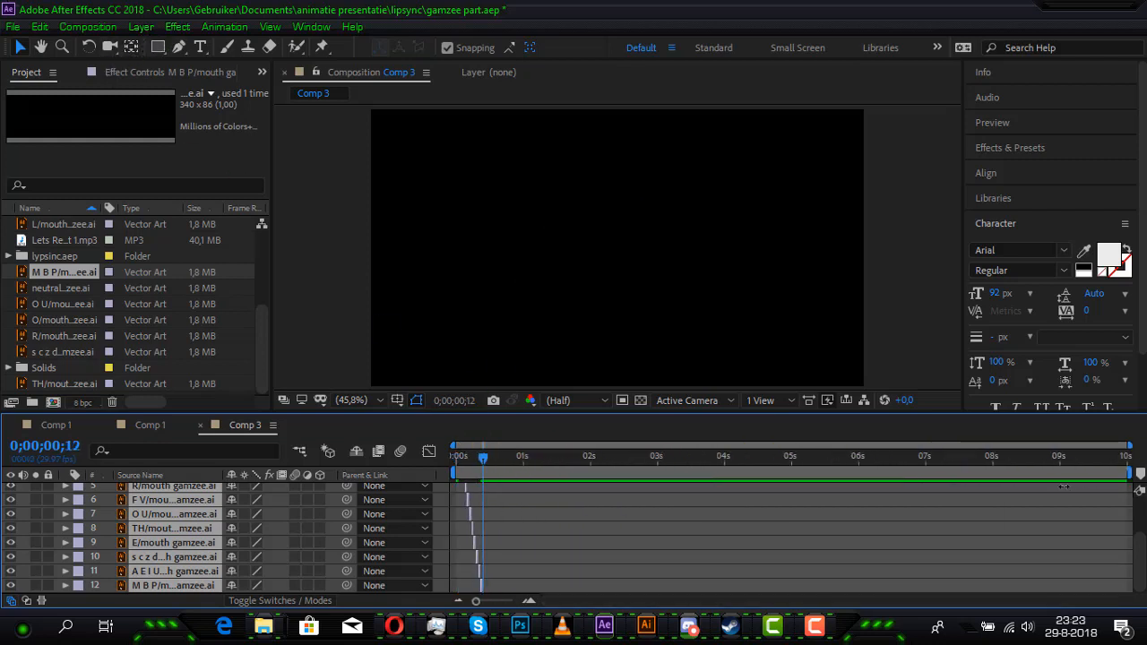
pyautogui.moveTo(1063, 487); pyautogui.dragTo(621, 465)
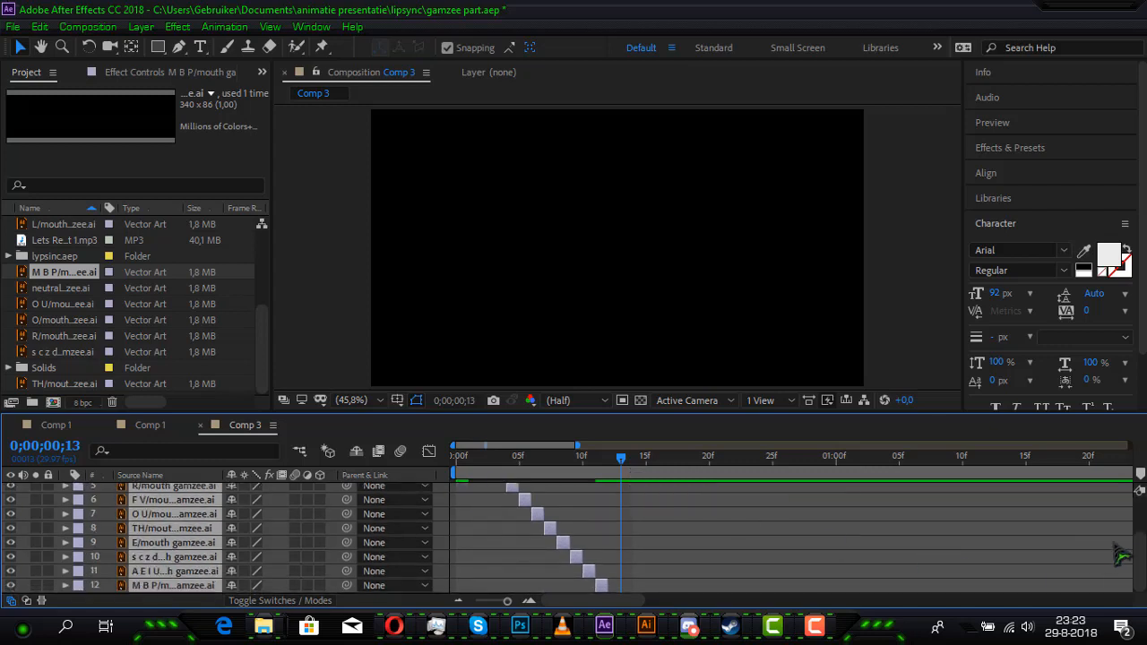
pyautogui.moveTo(622, 471); pyautogui.dragTo(1143, 446)
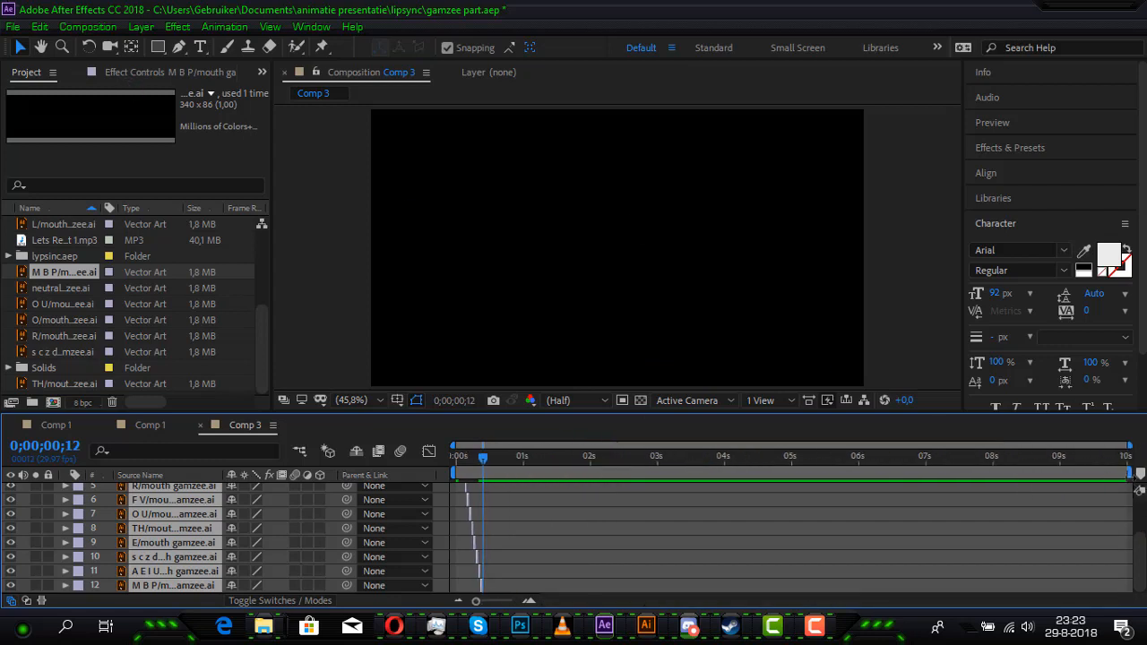
# - Trim the composition to a work area ending at frame 12 and preview the mouth shapes
pyautogui.click(88, 26)
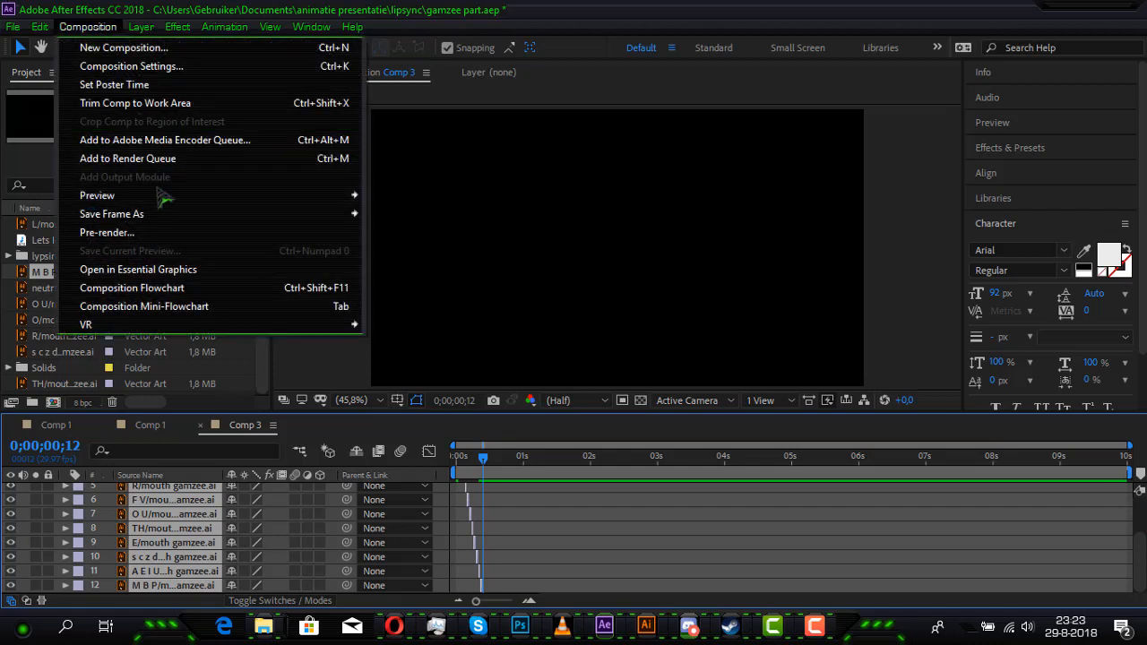
pyautogui.click(161, 104)
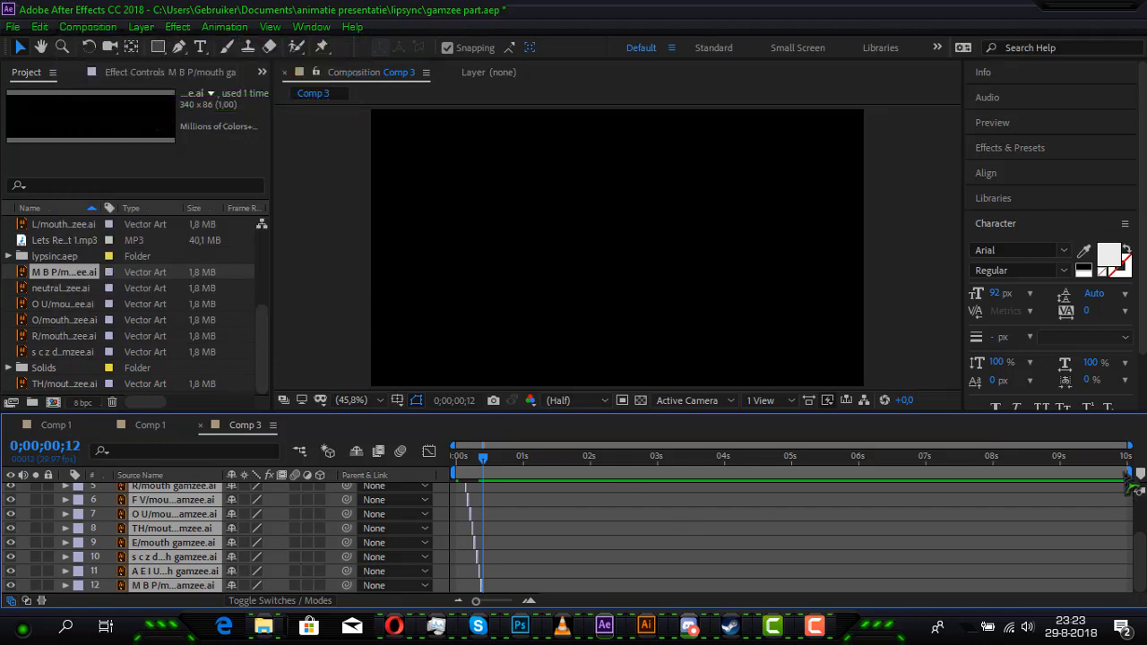
pyautogui.moveTo(1138, 472); pyautogui.dragTo(488, 460)
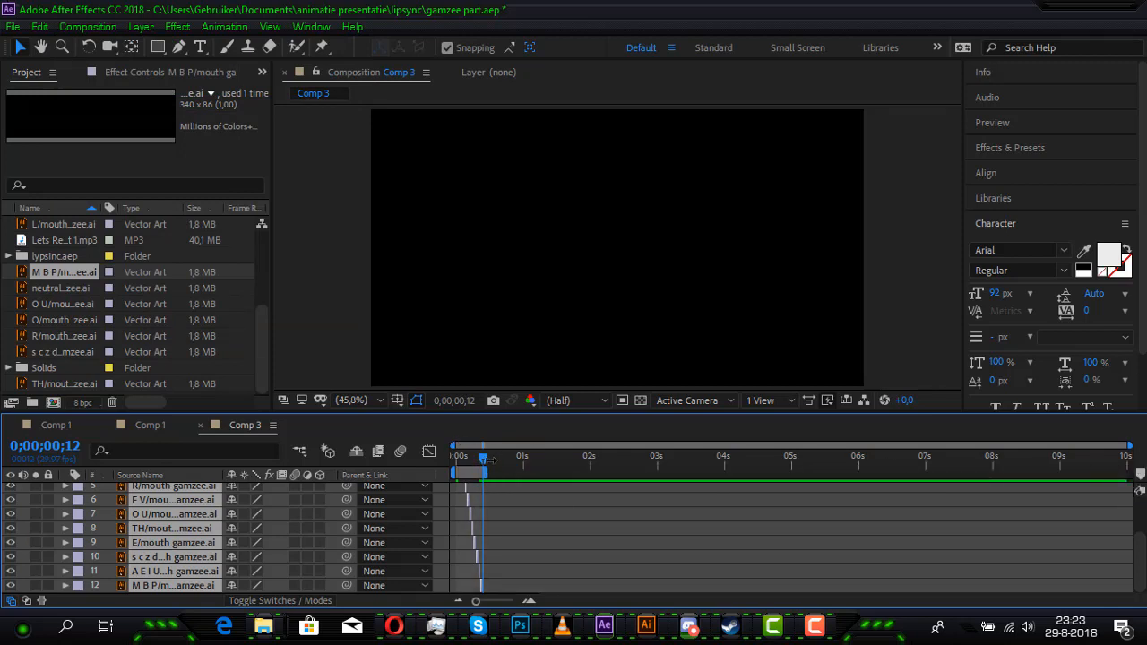
pyautogui.moveTo(1120, 445); pyautogui.dragTo(495, 445)
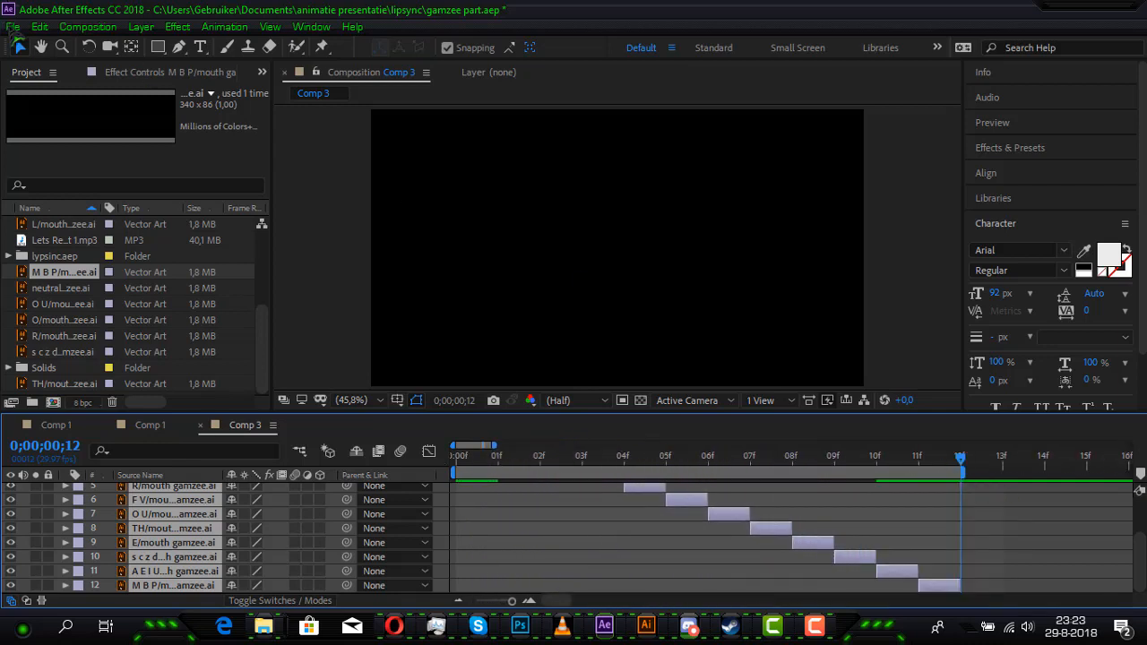
pyautogui.click(87, 26)
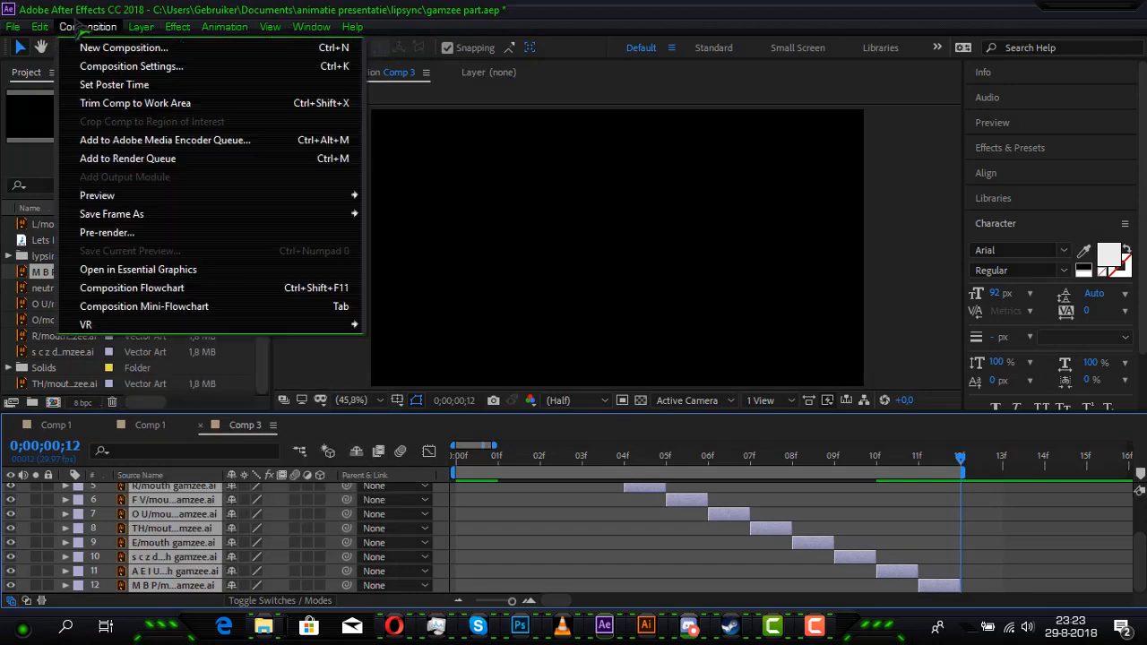
pyautogui.click(146, 104)
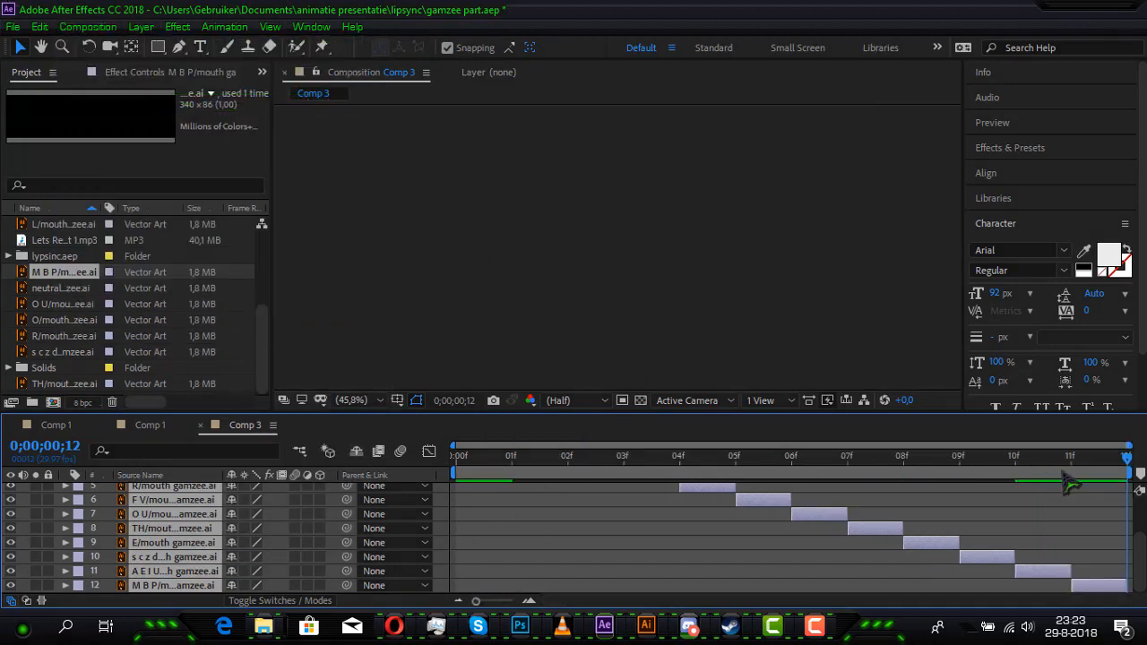
pyautogui.press('space')
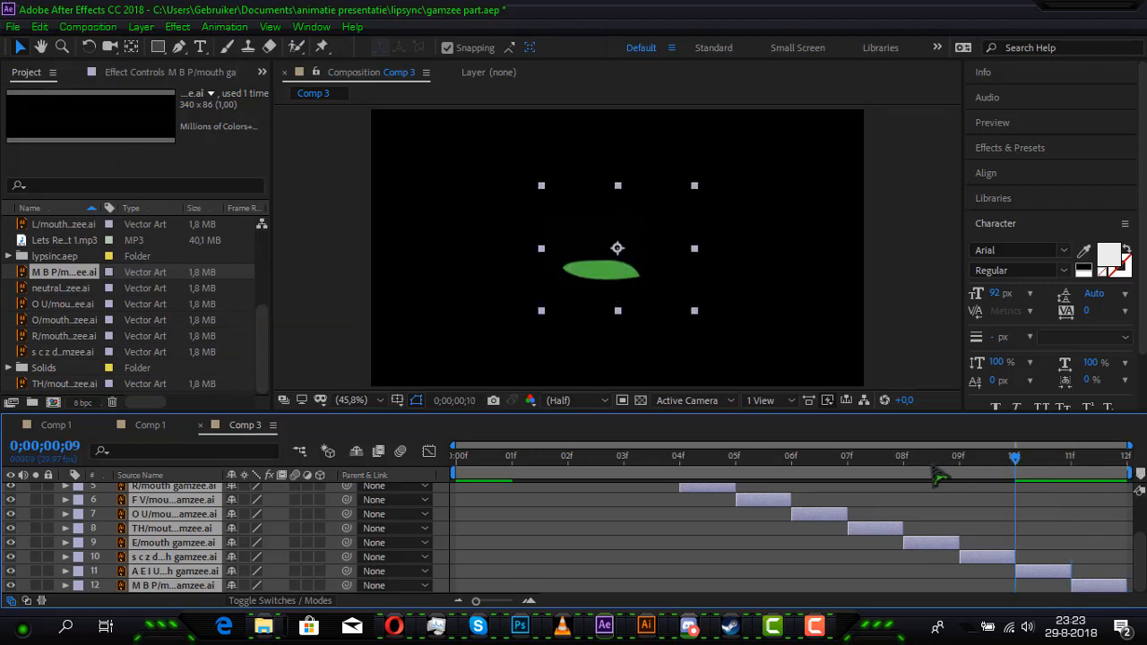
pyautogui.press('space')
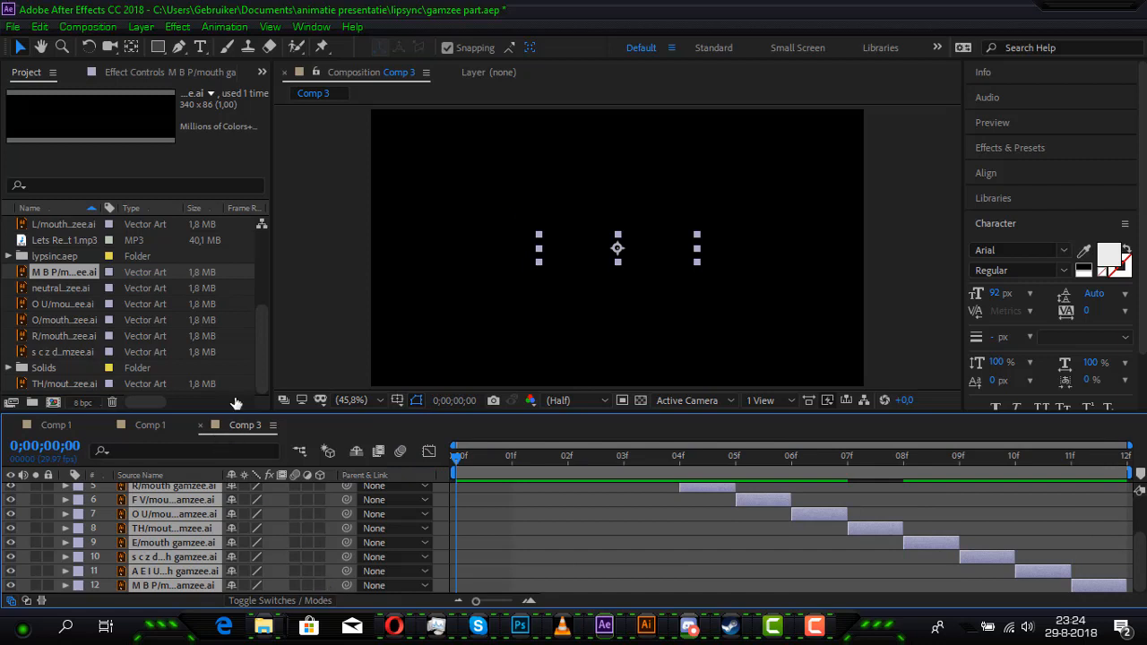
# - Go back to the main composition showing both characters and rename it "full" in the project
pyautogui.click(55, 425)
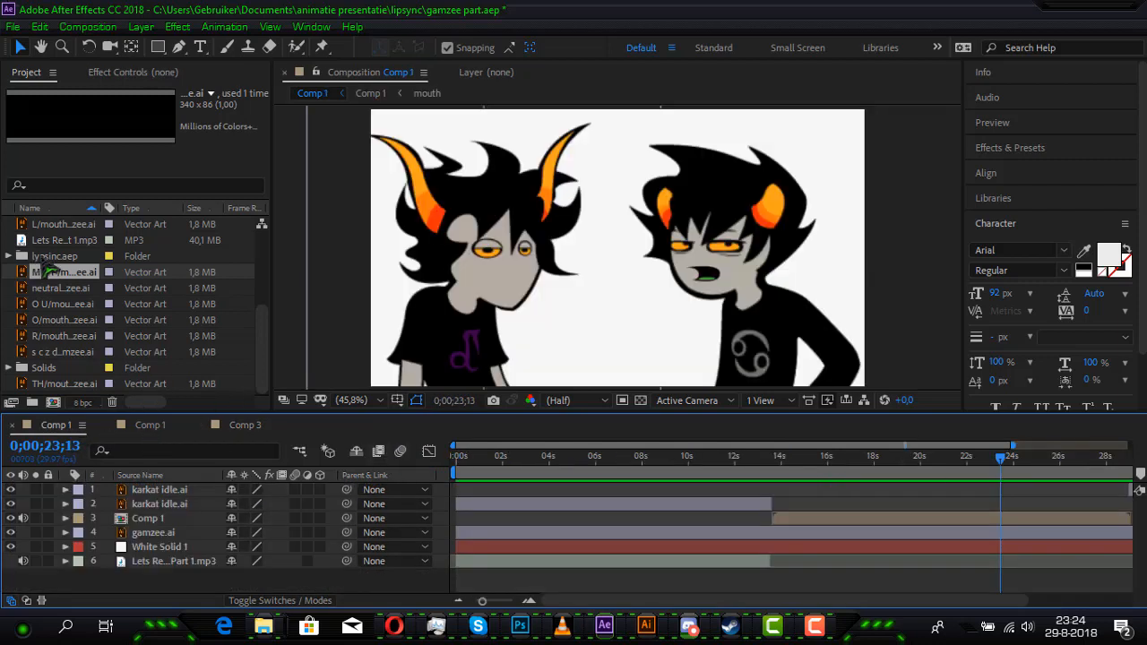
pyautogui.scroll(3, 59, 266)
pyautogui.click(57, 243)
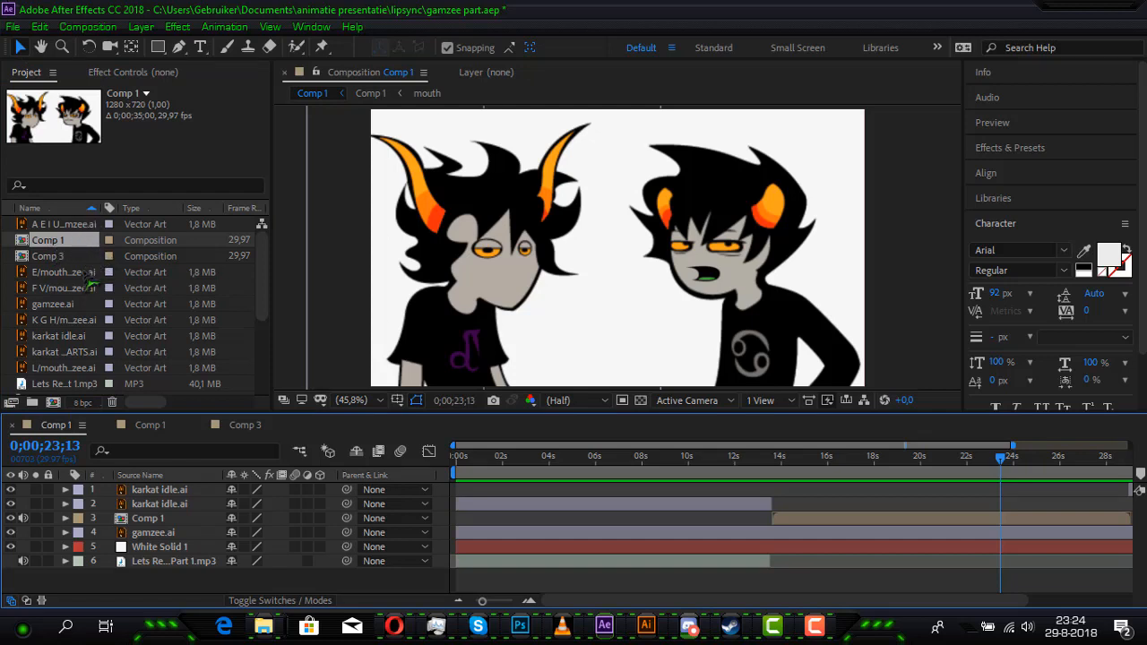
pyautogui.click(84, 274)
pyautogui.click(64, 244)
pyautogui.press('Return')
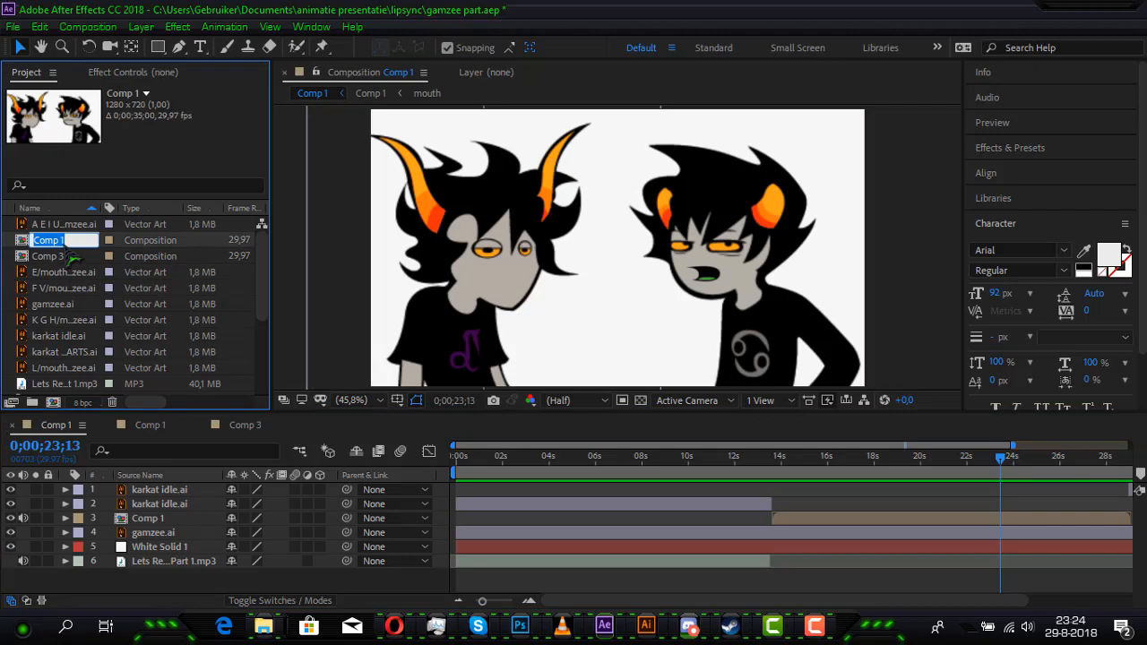
pyautogui.write('full')
pyautogui.press('Return')
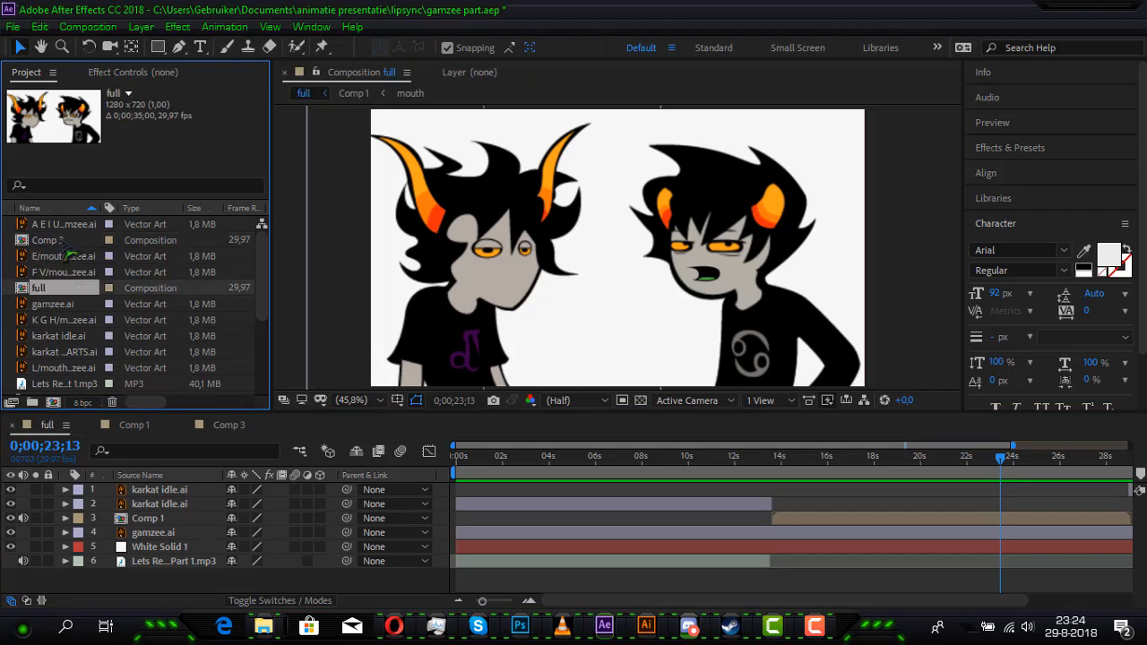
# - Rename the Comp 3 composition in the project as "mouth gamzee"
pyautogui.click(59, 245)
pyautogui.press('Return')
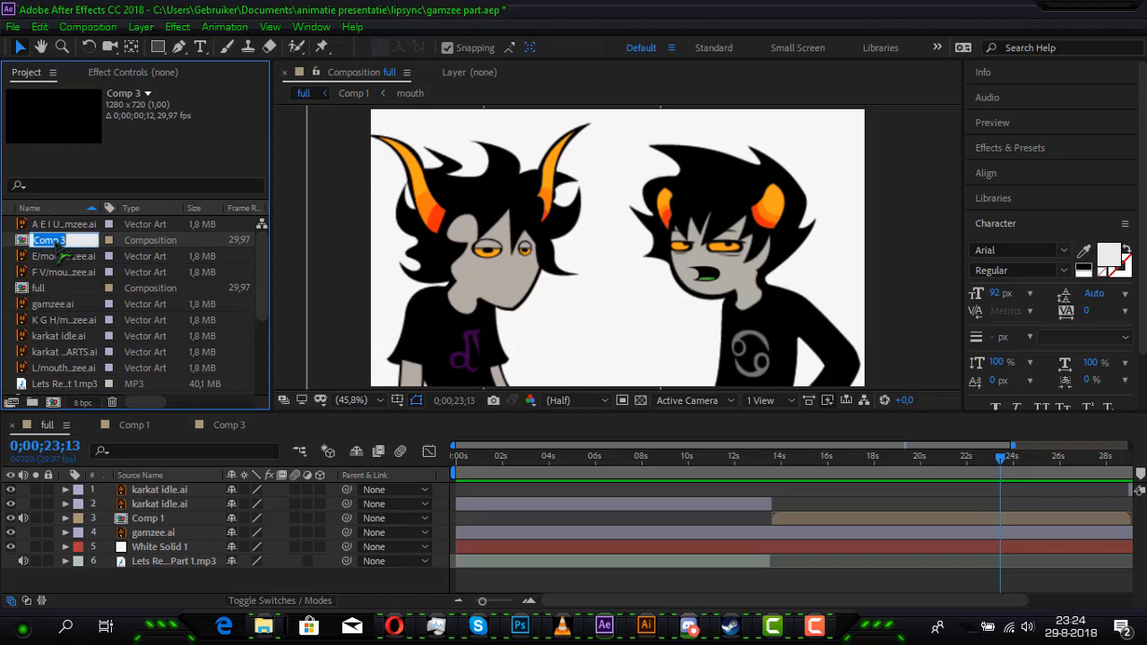
pyautogui.write('mouth gamzee')
pyautogui.press('Return')
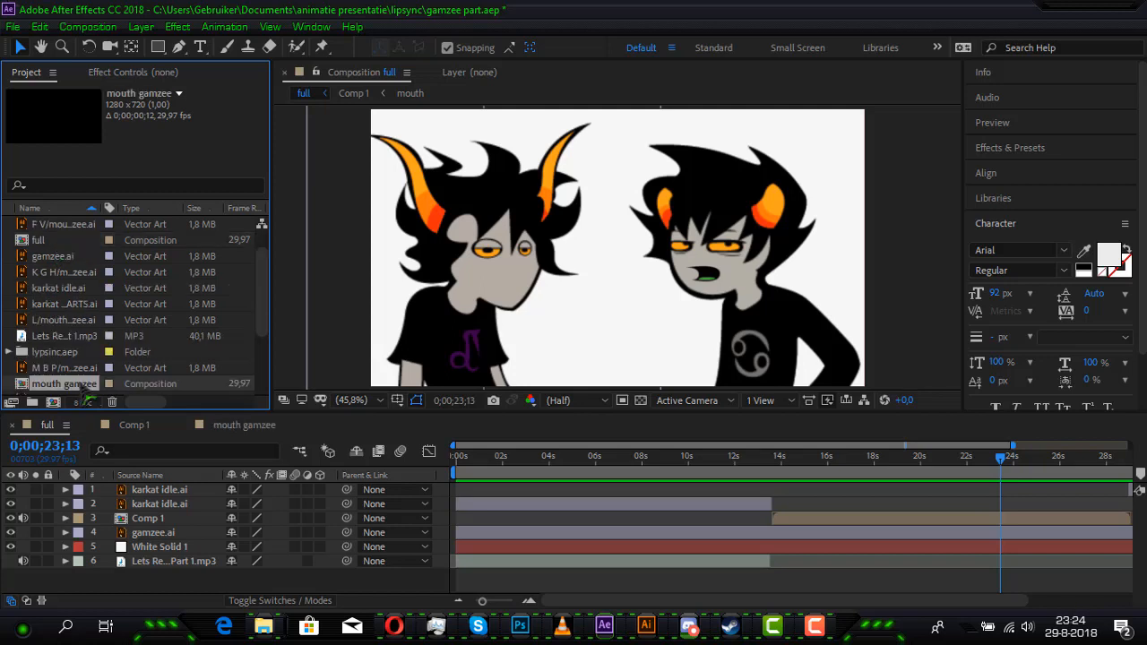
# - Add the mouth gamzee composition as the top layer of full, scale it to 40% and place it over gamzee's mouth area
pyautogui.moveTo(79, 385); pyautogui.dragTo(162, 489)
pyautogui.press('s')
pyautogui.moveTo(281, 503); pyautogui.dragTo(227, 503)
pyautogui.moveTo(618, 249); pyautogui.dragTo(492, 279)
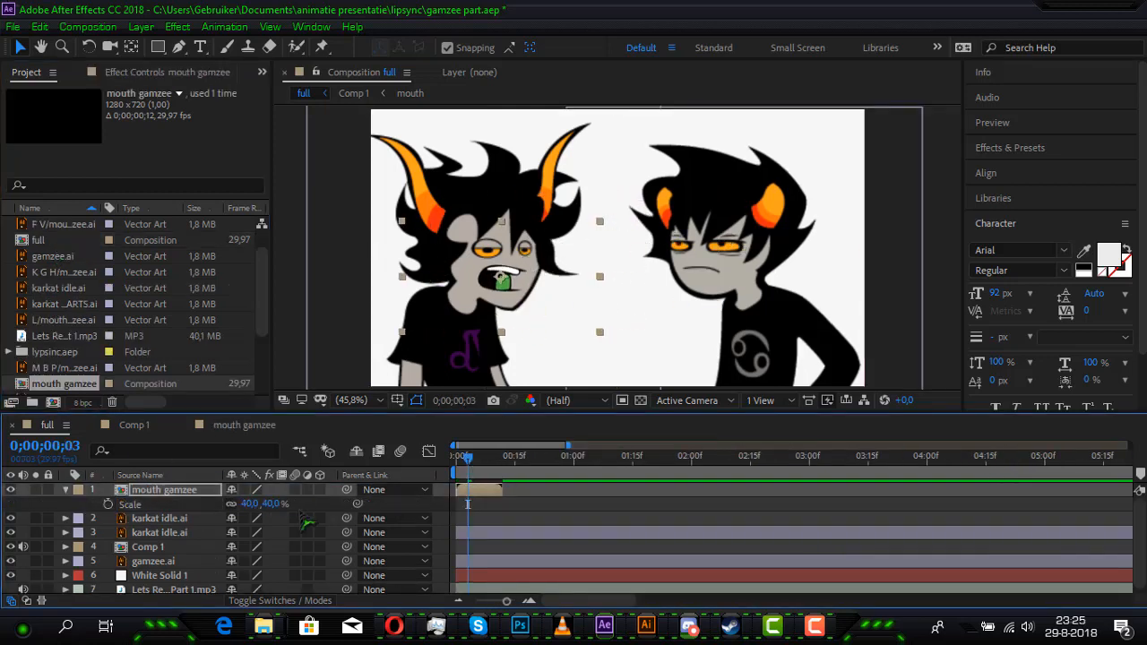
# - Go to the first frame and set the mouth gamzee layer's scale to 25% so it fits the face
pyautogui.press('Home')
pyautogui.click(273, 503)
pyautogui.hotkey('shift', 'Down')
pyautogui.hotkey('shift', 'Down')
pyautogui.hotkey('shift', 'Down')
pyautogui.write('25')
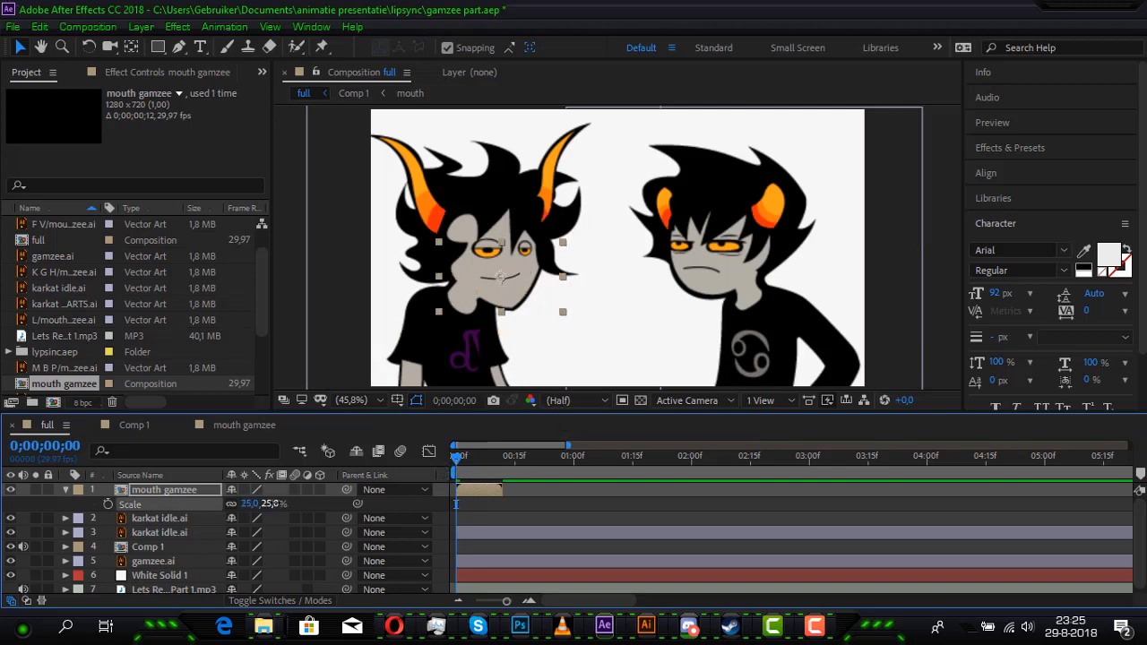
pyautogui.press('Return')
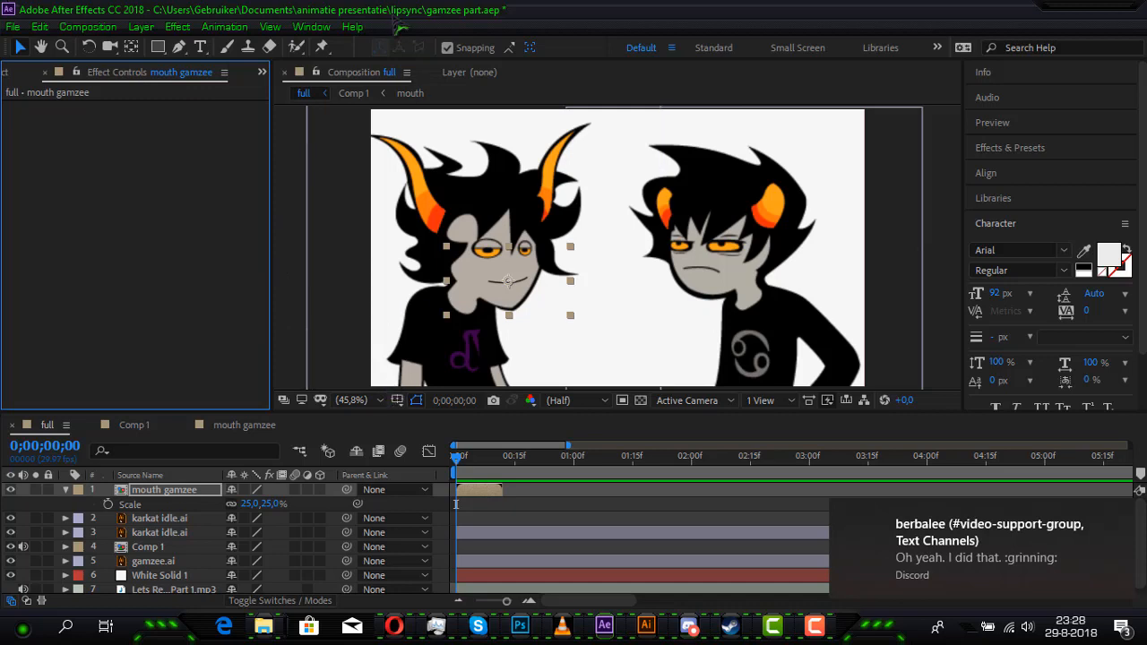
# - Apply a Slider Control expression effect to the mouth gamzee layer
pyautogui.click(177, 26)
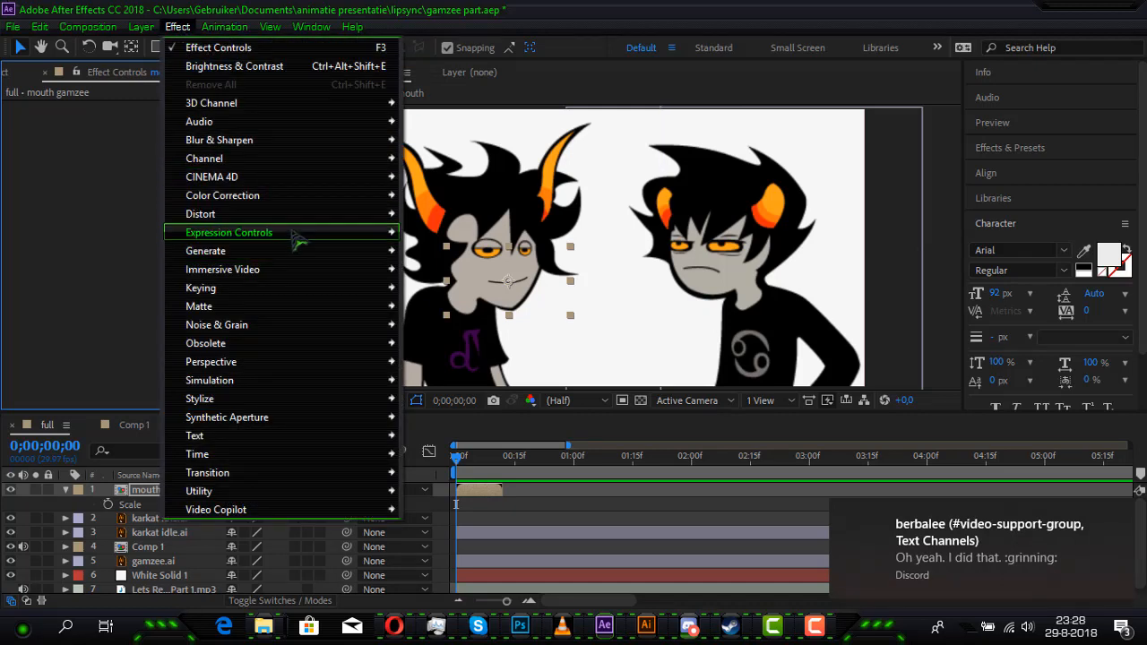
pyautogui.moveTo(305, 235)
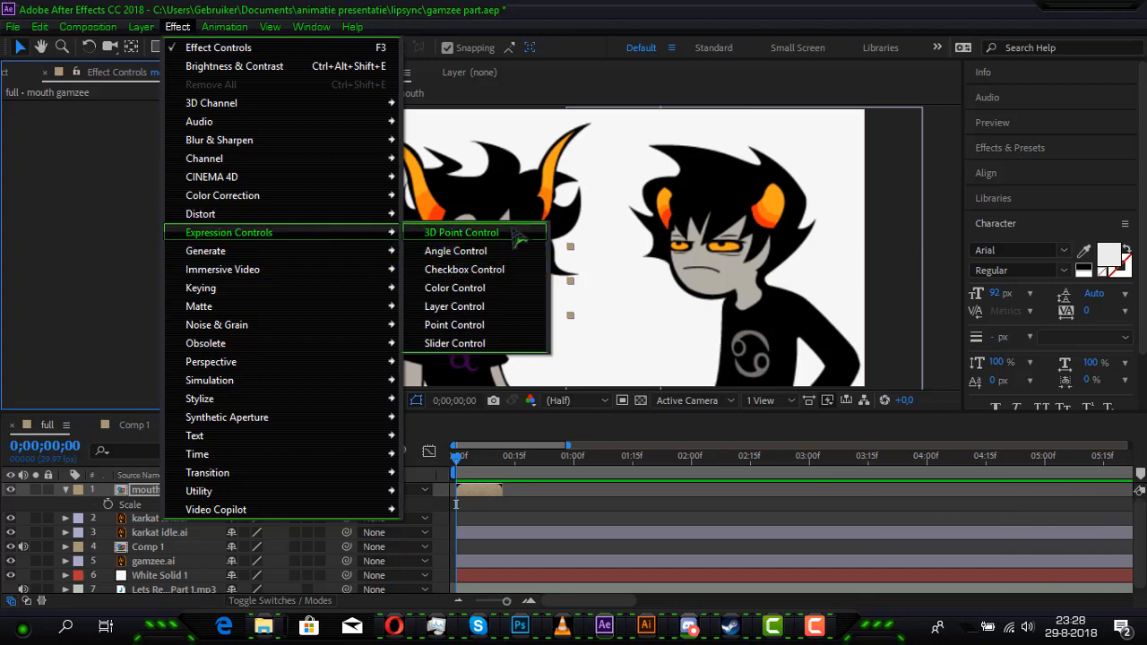
pyautogui.click(507, 350)
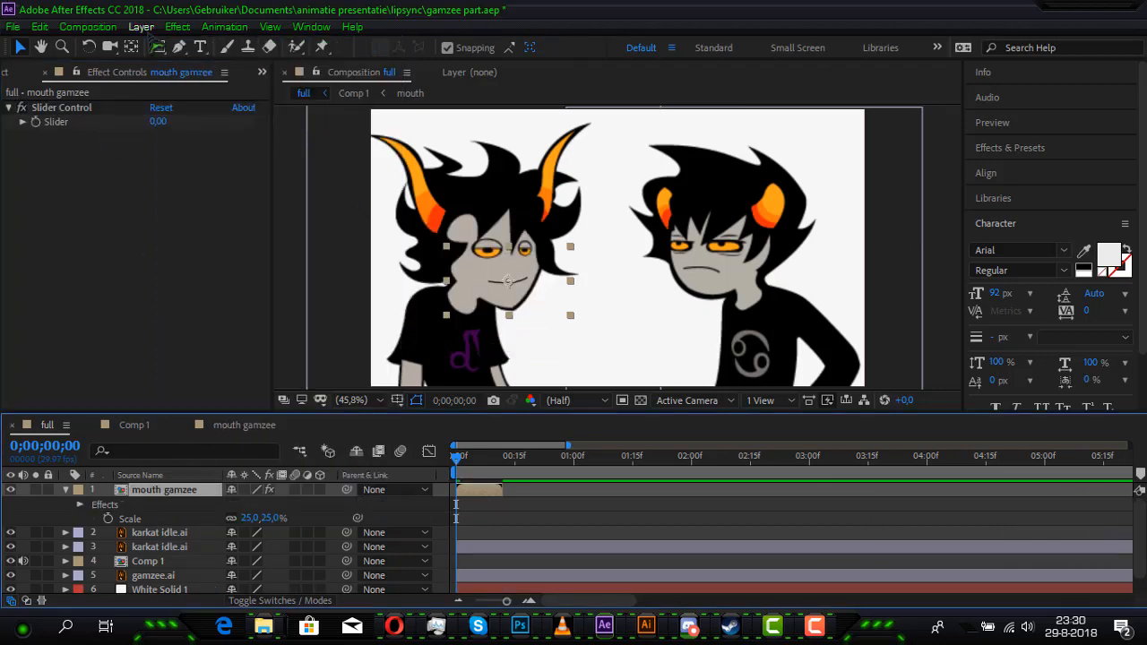
# - Enable time remapping on the mouth gamzee layer
pyautogui.click(141, 25)
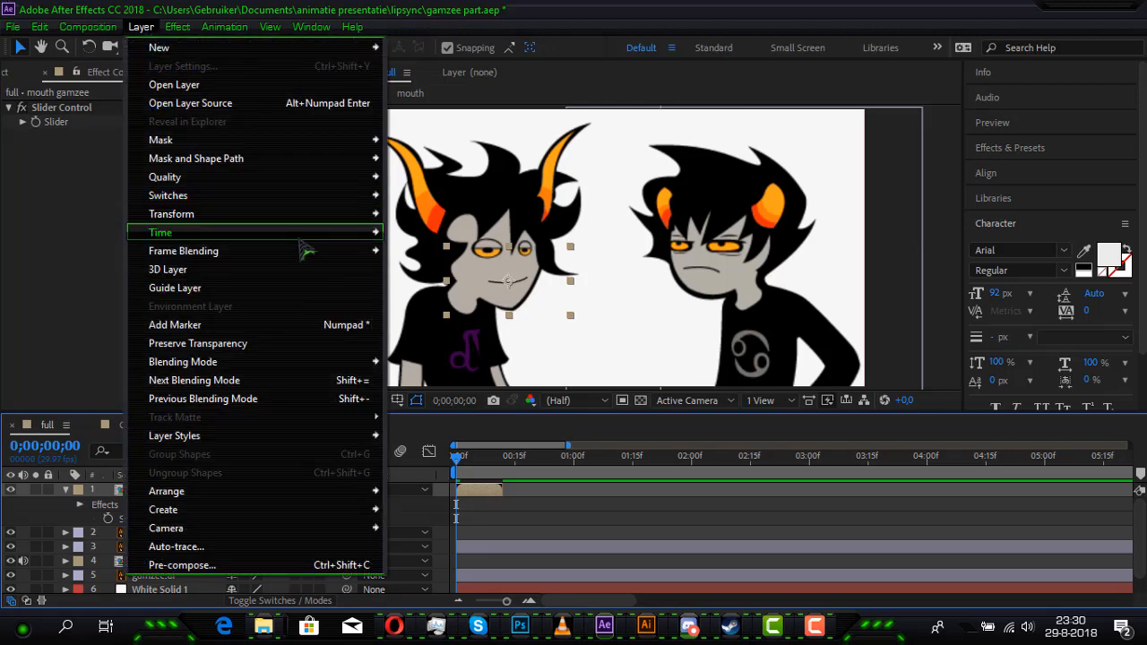
pyautogui.moveTo(302, 240)
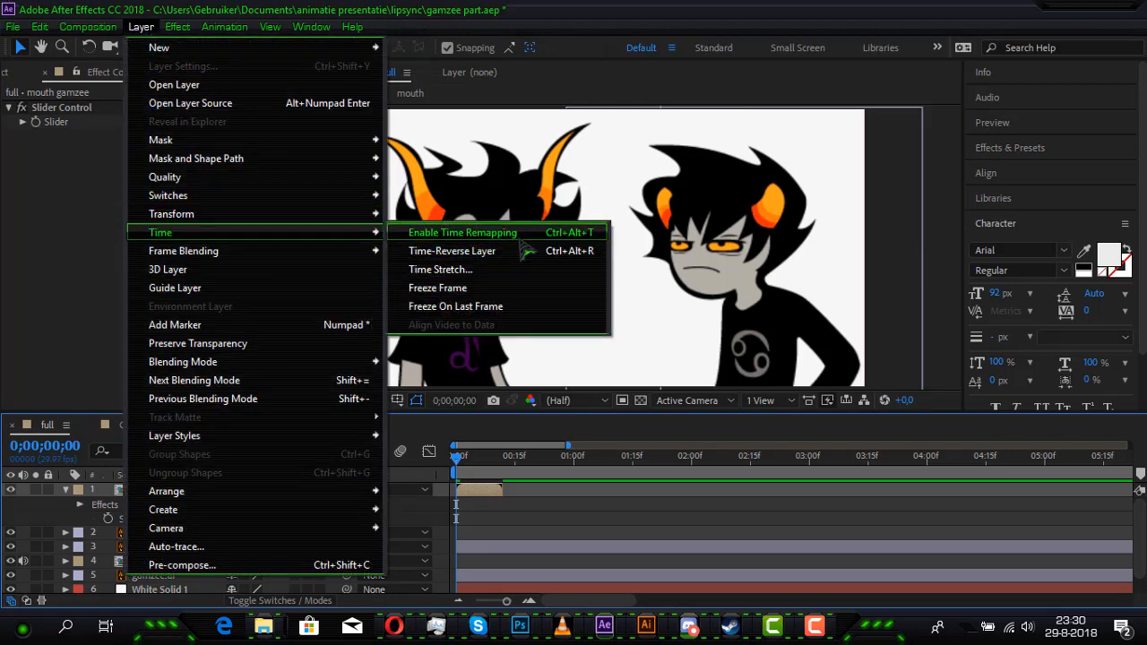
pyautogui.click(519, 237)
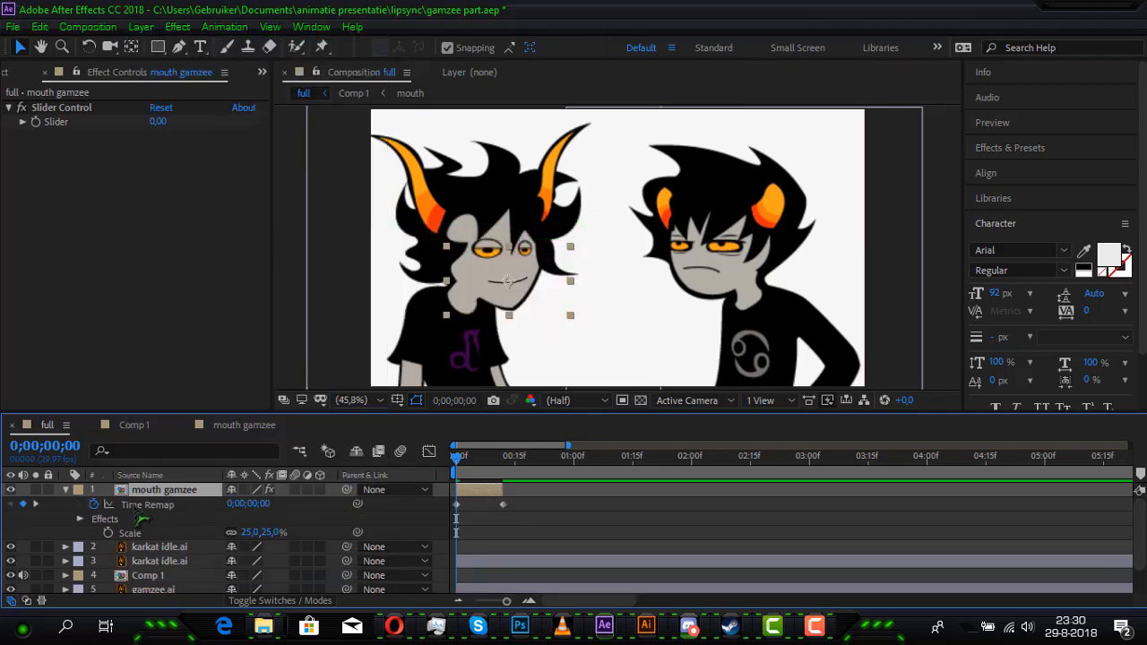
# - Give Time Remap an expression linked to the slider: a=effect("Slider Control")("Slider") followed by framesToTime(a) on a second line
pyautogui.keyDown('alt'); pyautogui.click(94, 504); pyautogui.keyUp('alt')
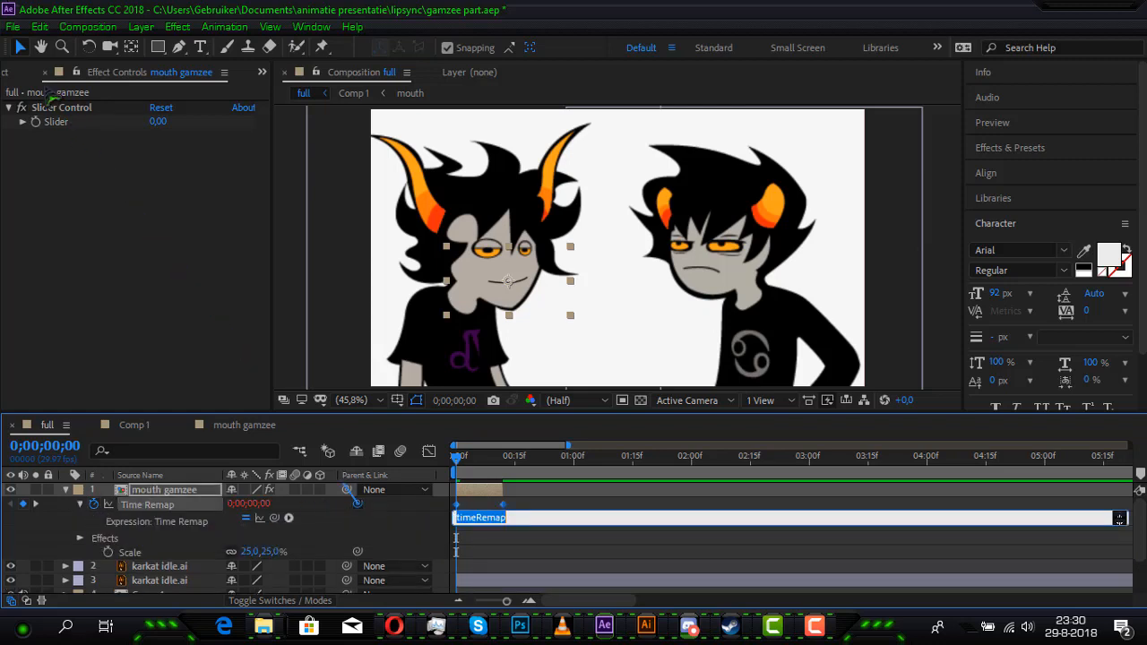
pyautogui.moveTo(52, 89); pyautogui.dragTo(57, 137)
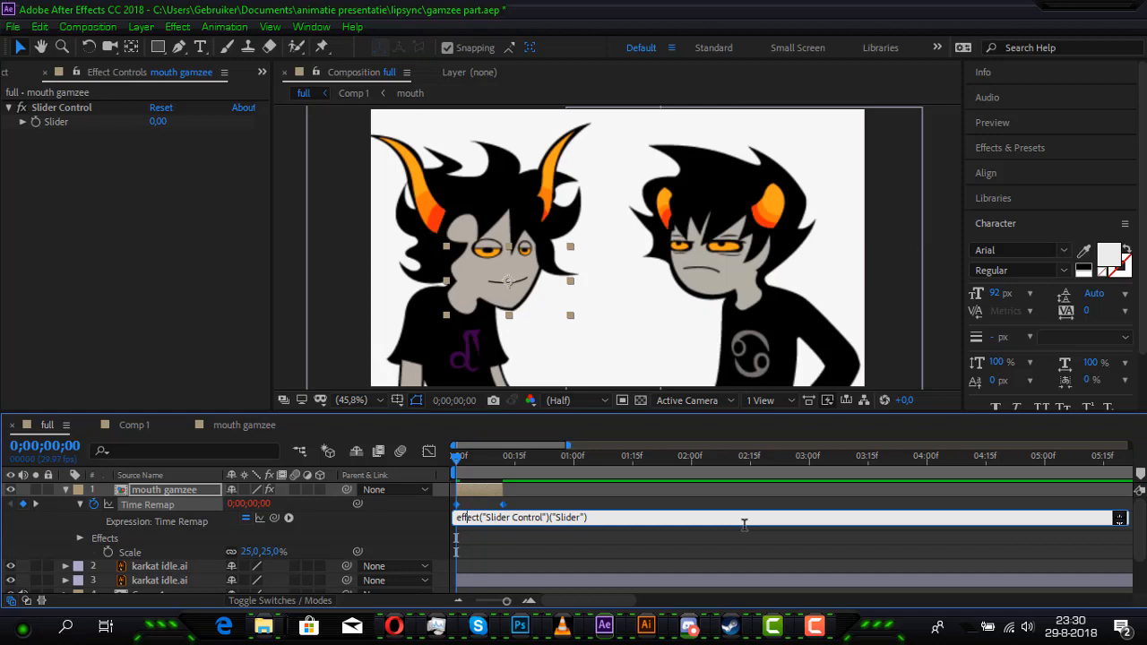
pyautogui.write('a')
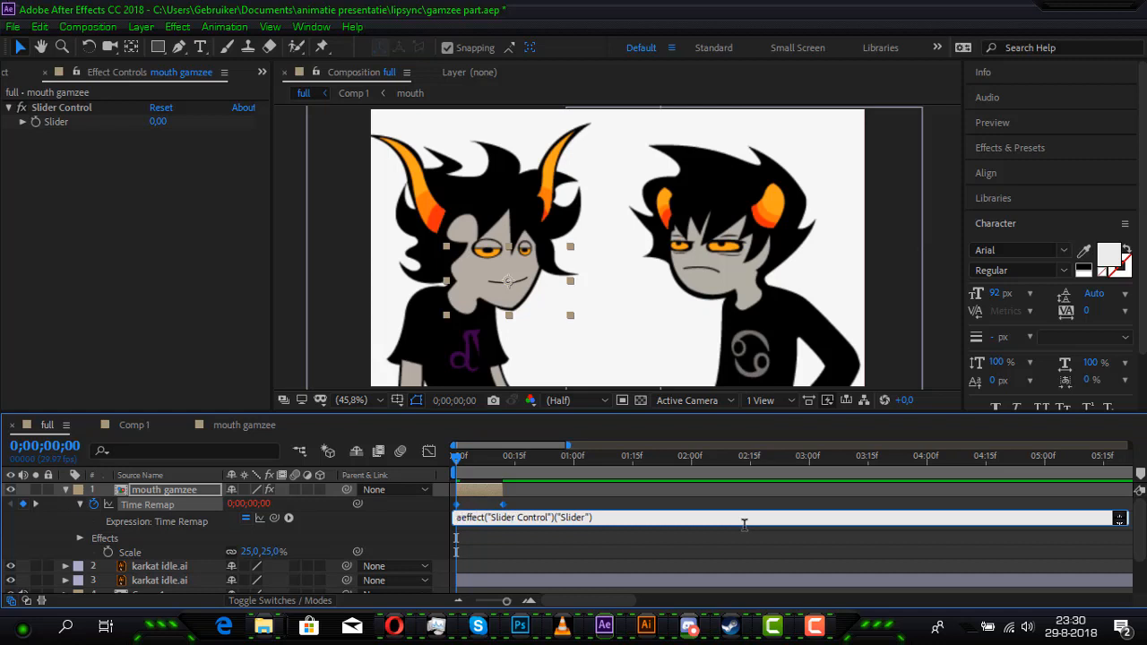
pyautogui.write('=')
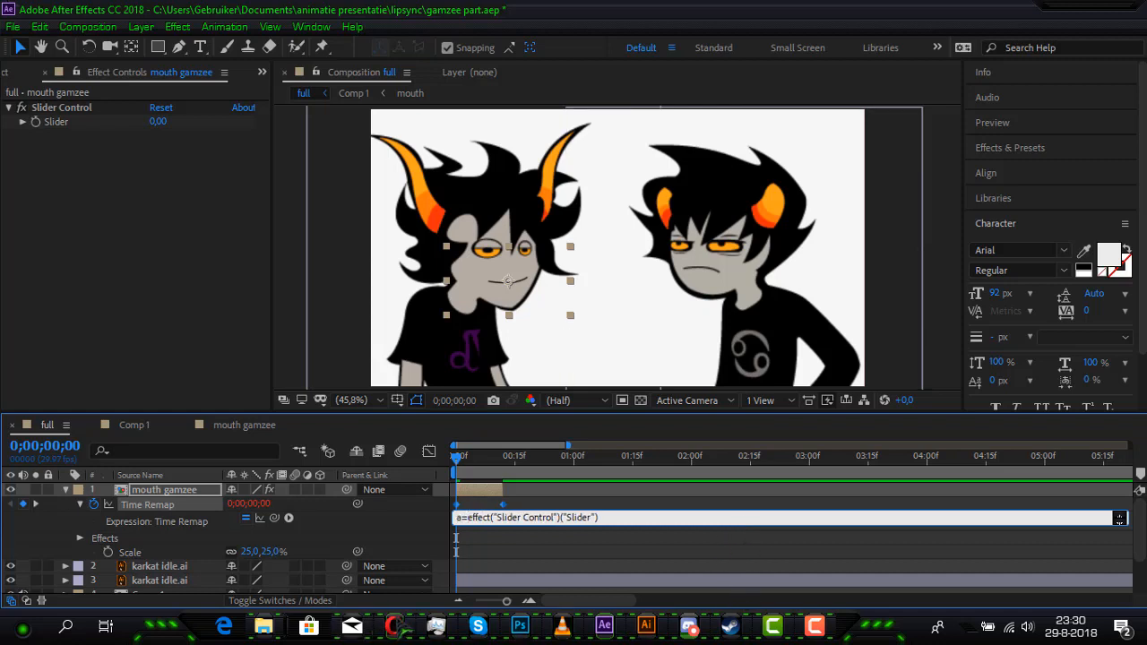
pyautogui.press('Return')
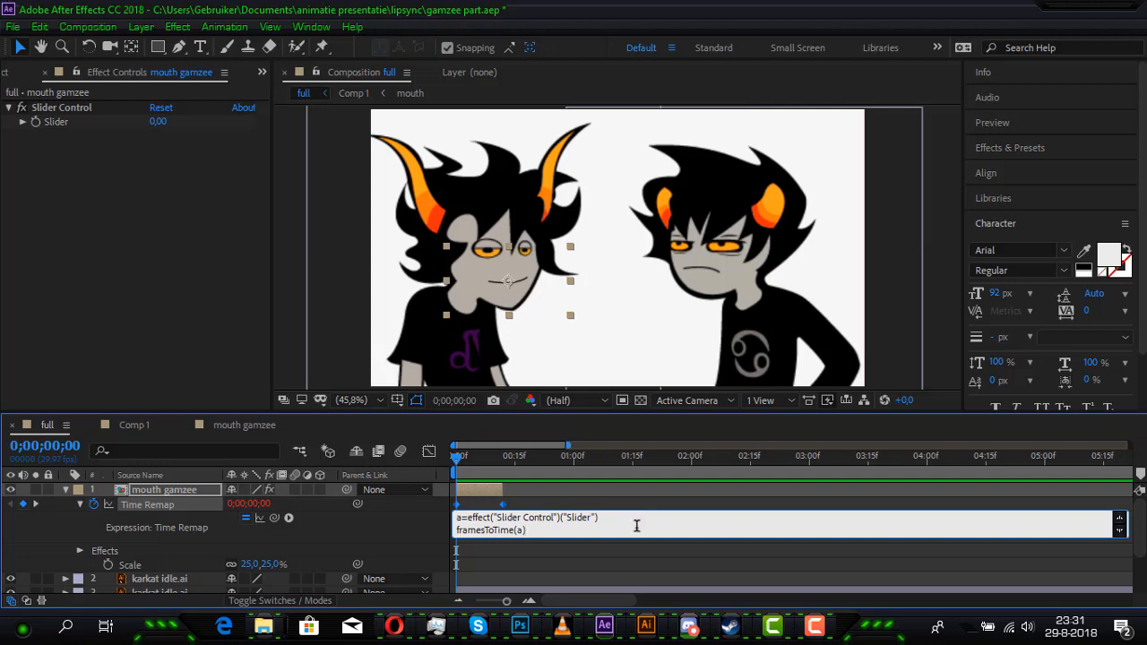
pyautogui.click(630, 515)
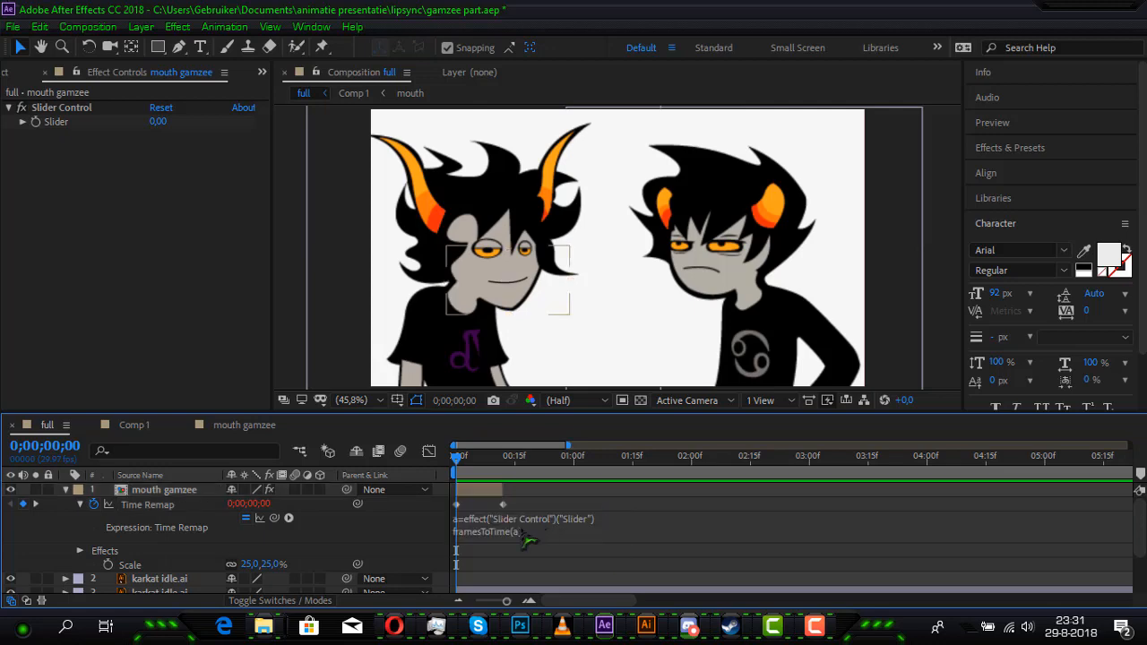
# - Edit the Slider Control's value to 0 and limit its slider range to 0–12
pyautogui.rightClick(65, 141)
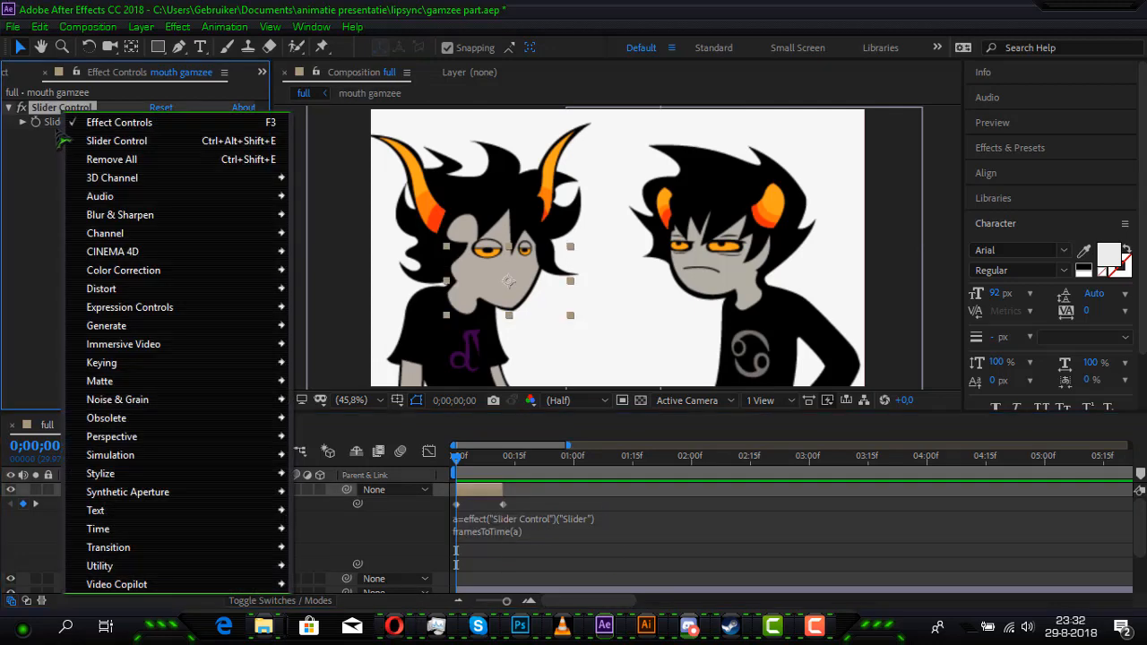
pyautogui.click(59, 138)
pyautogui.rightClick(52, 122)
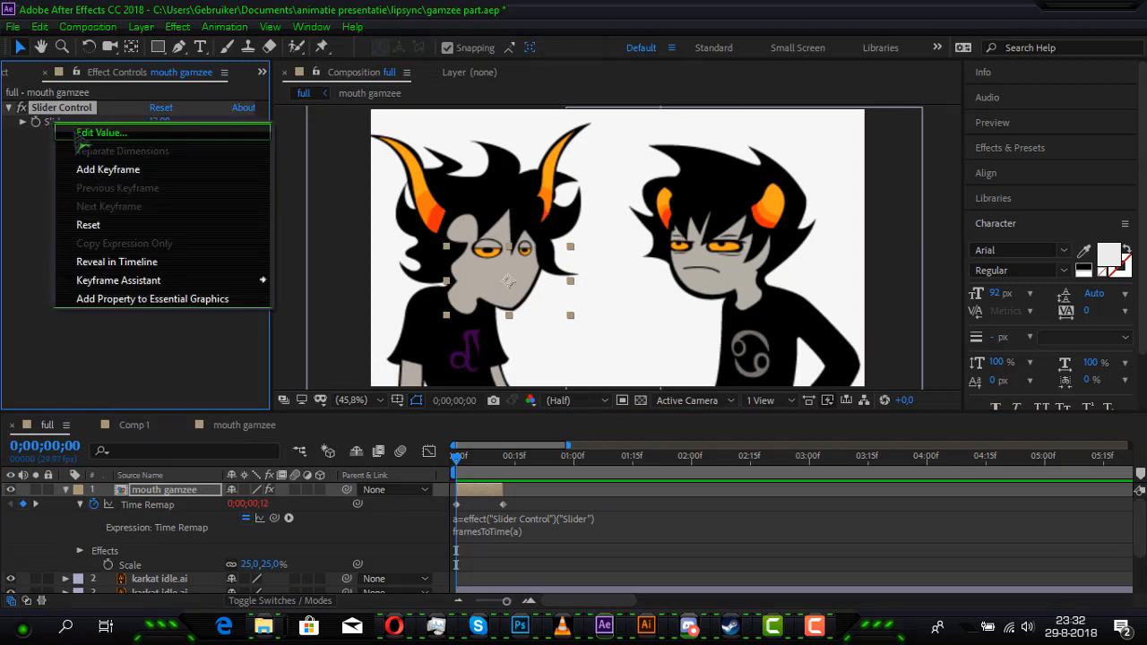
pyautogui.click(80, 132)
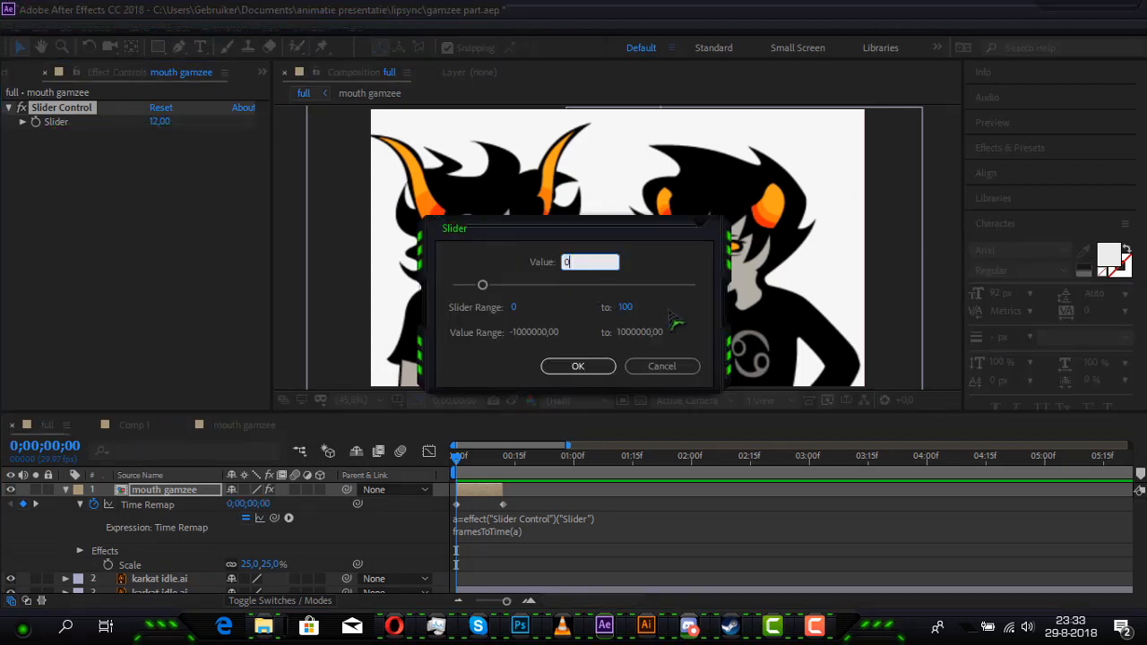
pyautogui.click(625, 307)
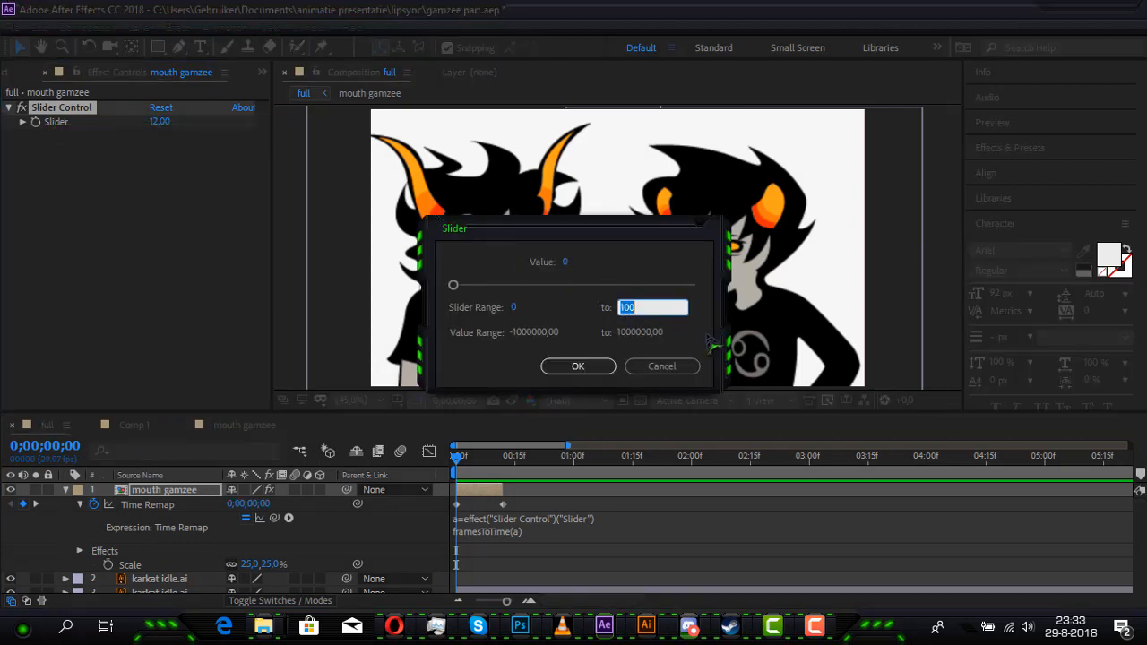
pyautogui.click(606, 366)
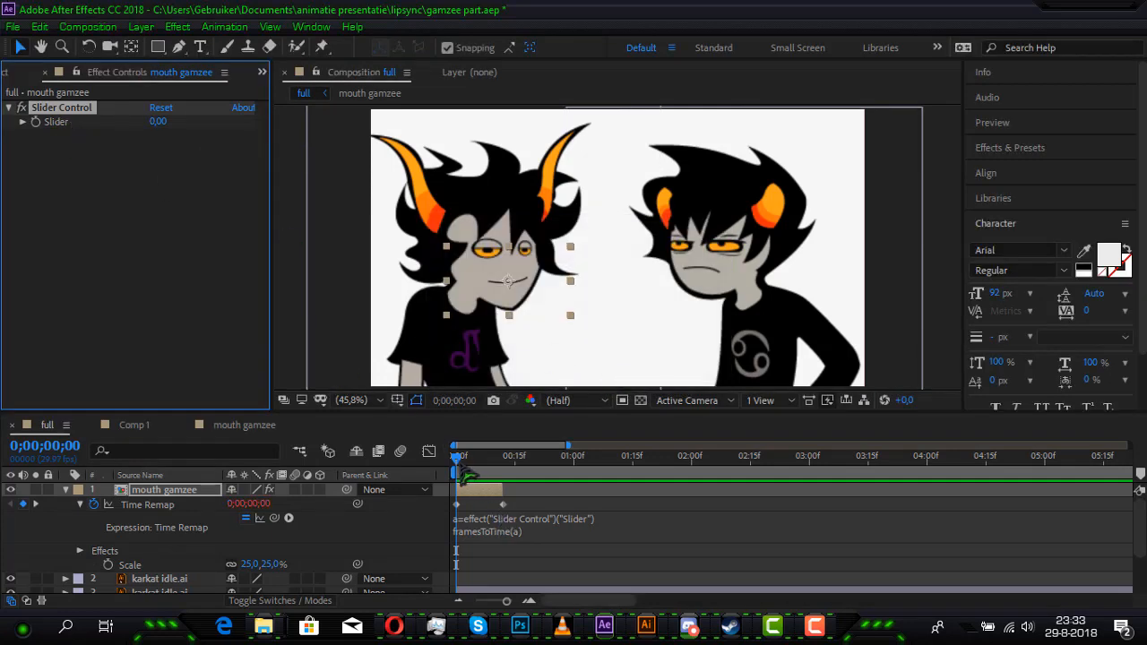
# - Expand the slider, run it through its range to test the mouth shapes, and return it to 0
pyautogui.moveTo(461, 470); pyautogui.dragTo(423, 478)
pyautogui.click(23, 122)
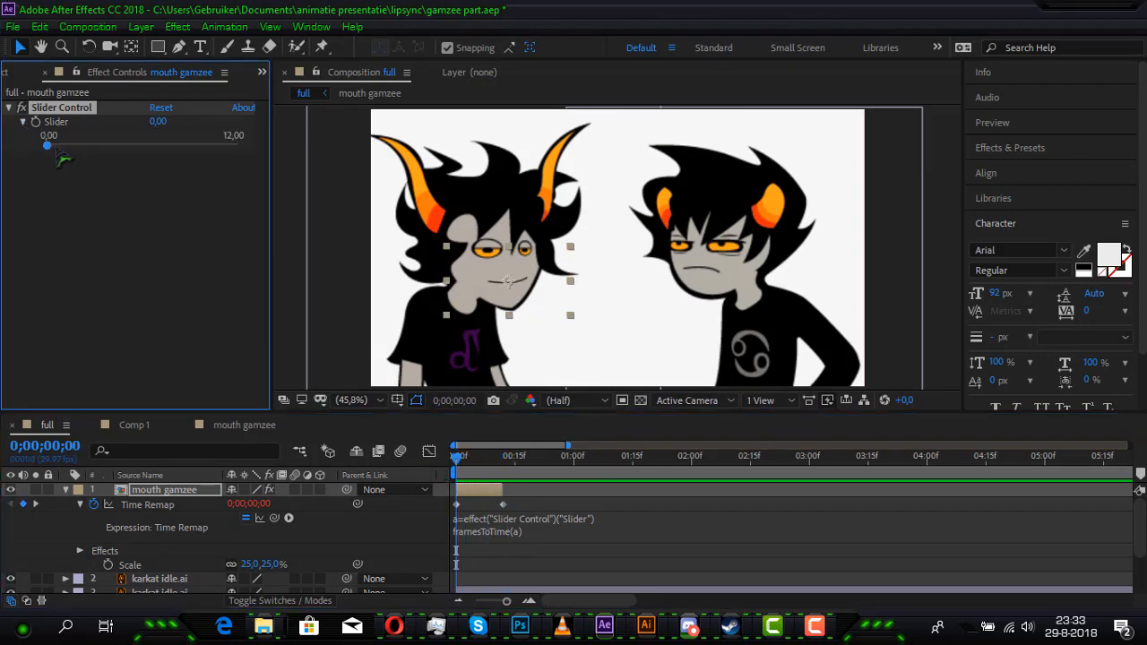
pyautogui.moveTo(57, 154); pyautogui.dragTo(249, 164)
pyautogui.moveTo(68, 172); pyautogui.dragTo(164, 174)
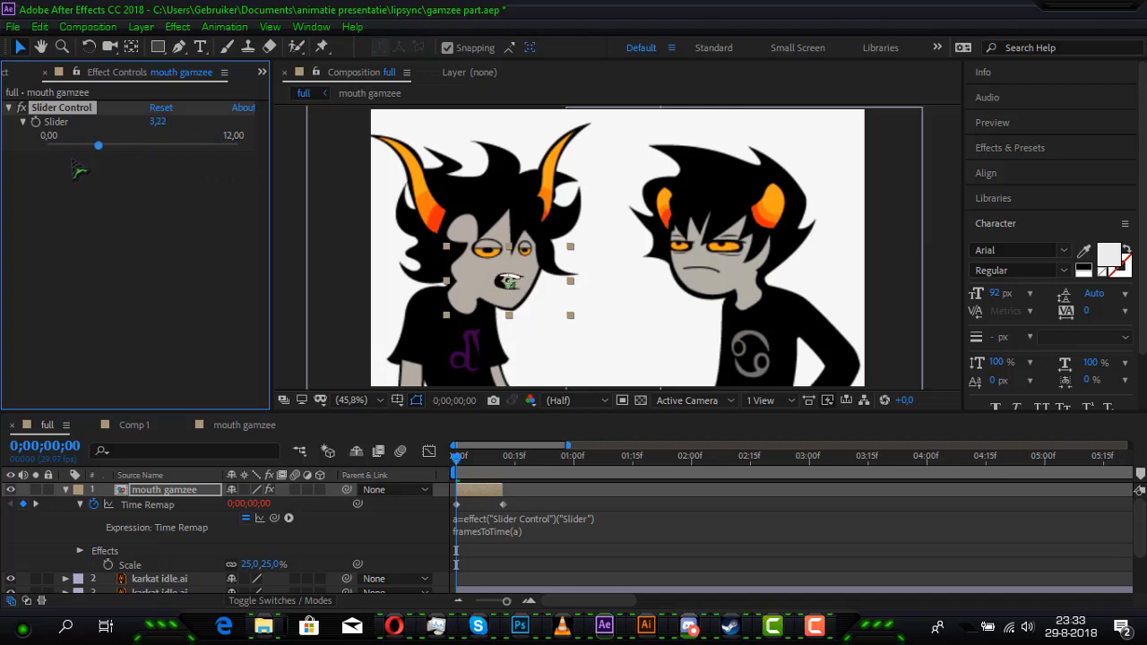
pyautogui.moveTo(79, 170); pyautogui.dragTo(52, 171)
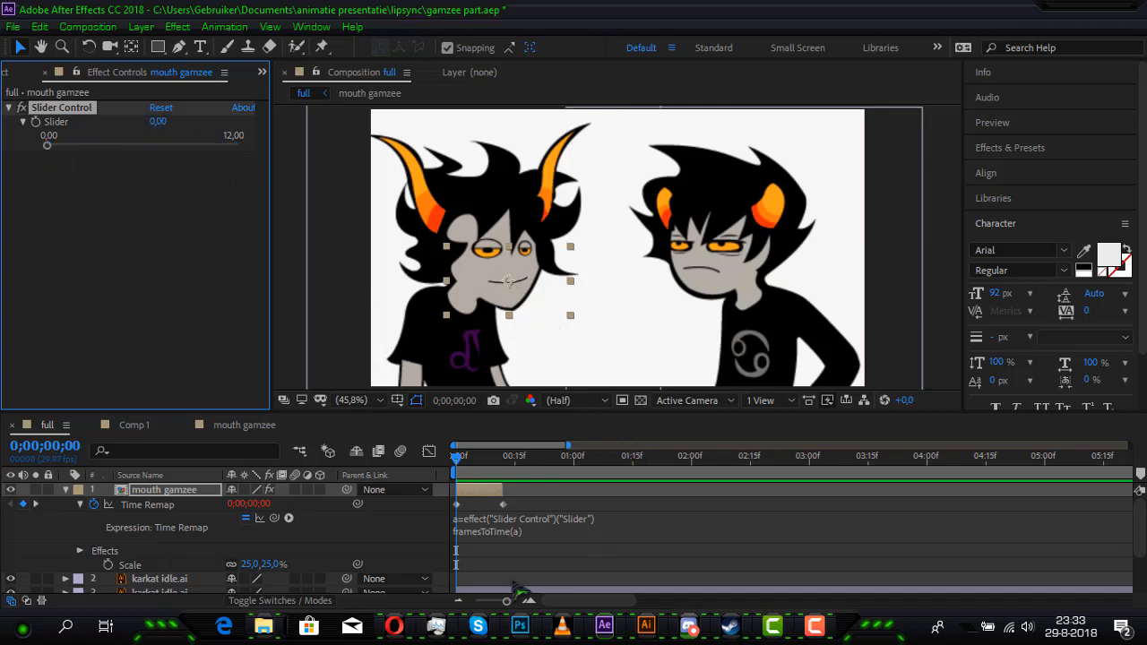
pyautogui.click(822, 631)
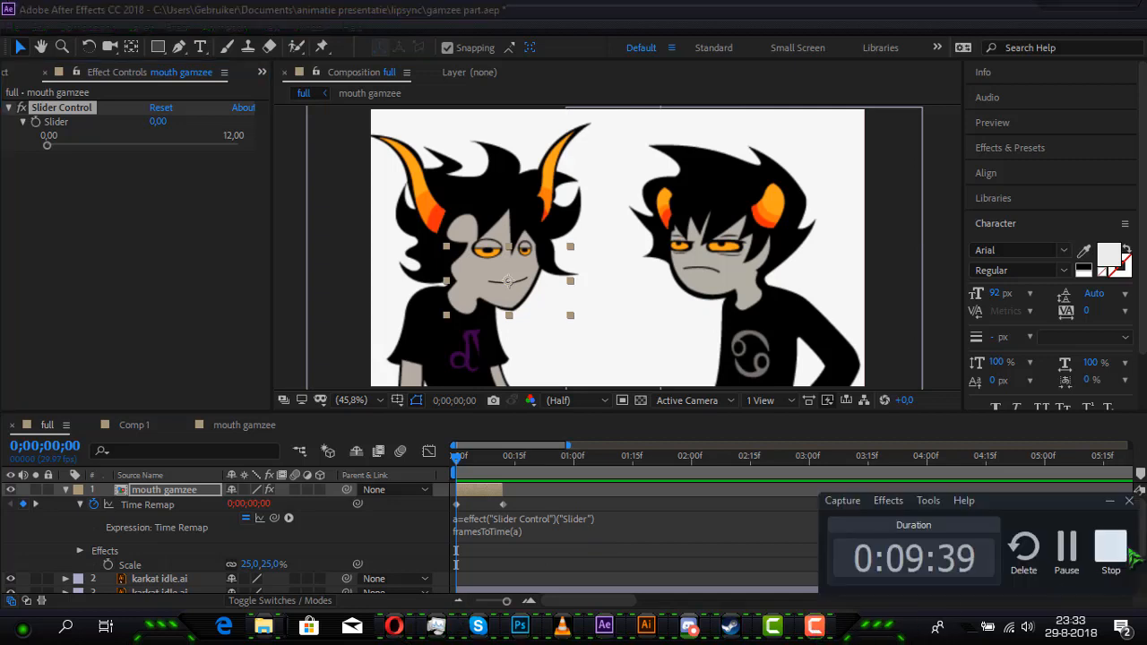
pyautogui.click(1062, 551)
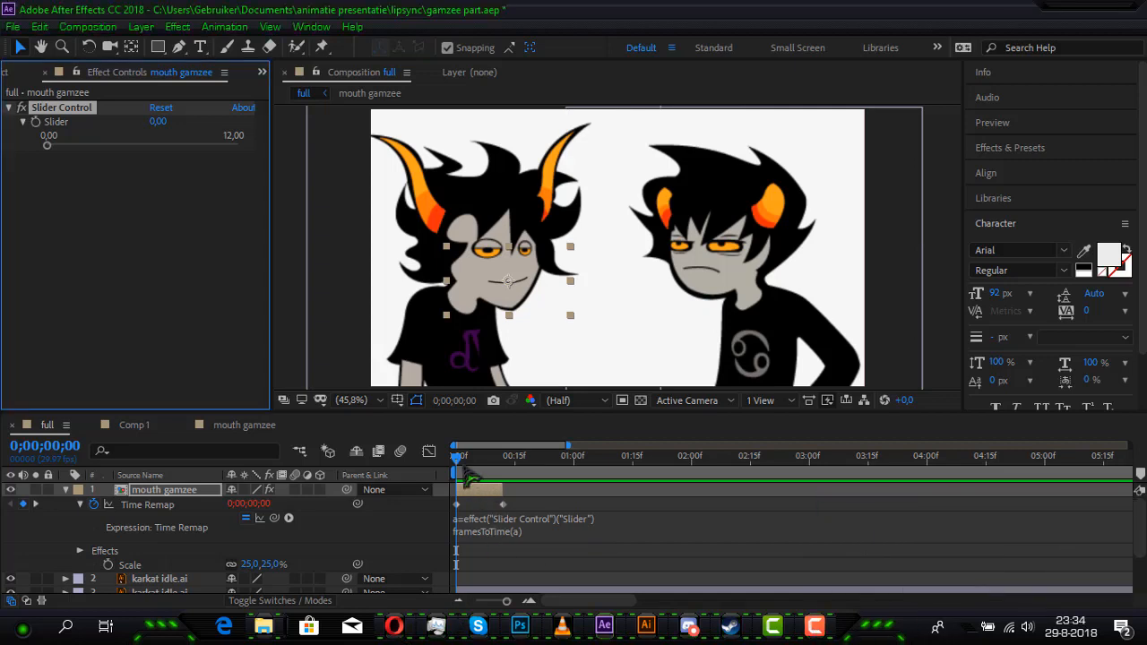
# - Set a slider keyframe of 0 at the first frame and turn it into a hold keyframe
pyautogui.moveTo(463, 462); pyautogui.dragTo(457, 464)
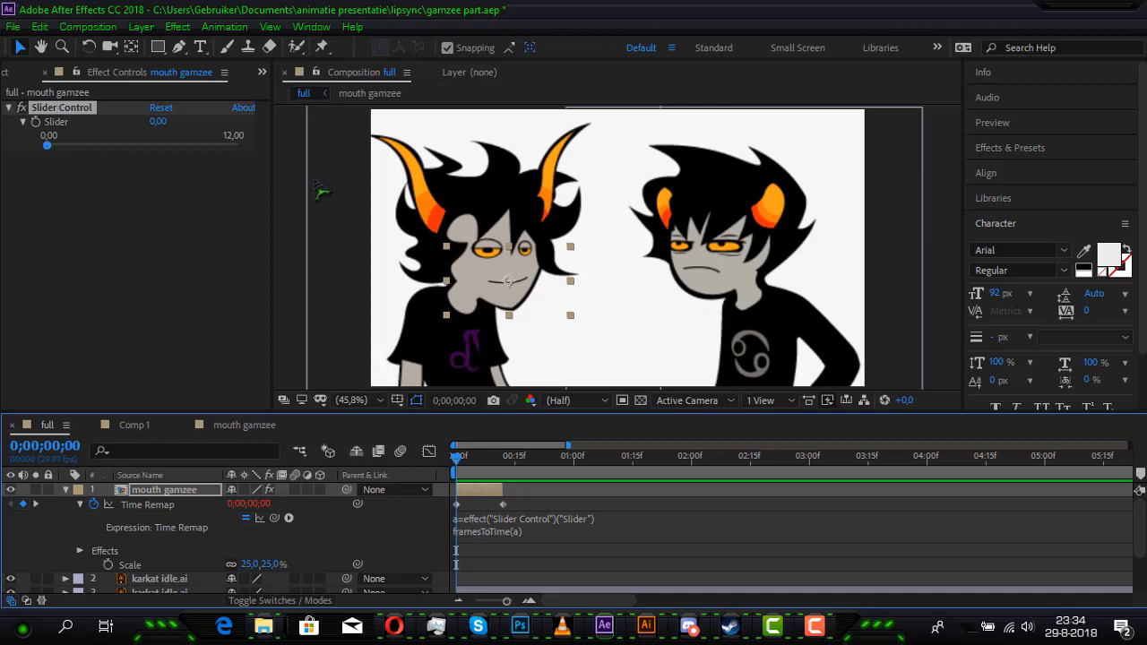
pyautogui.click(47, 139)
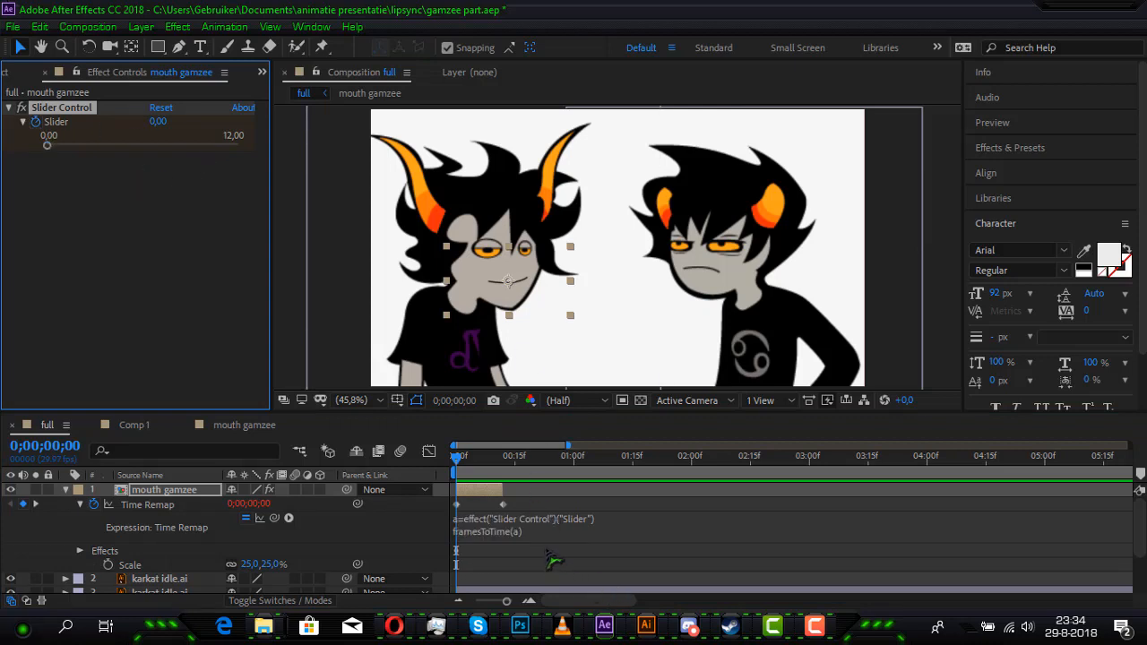
pyautogui.click(80, 505)
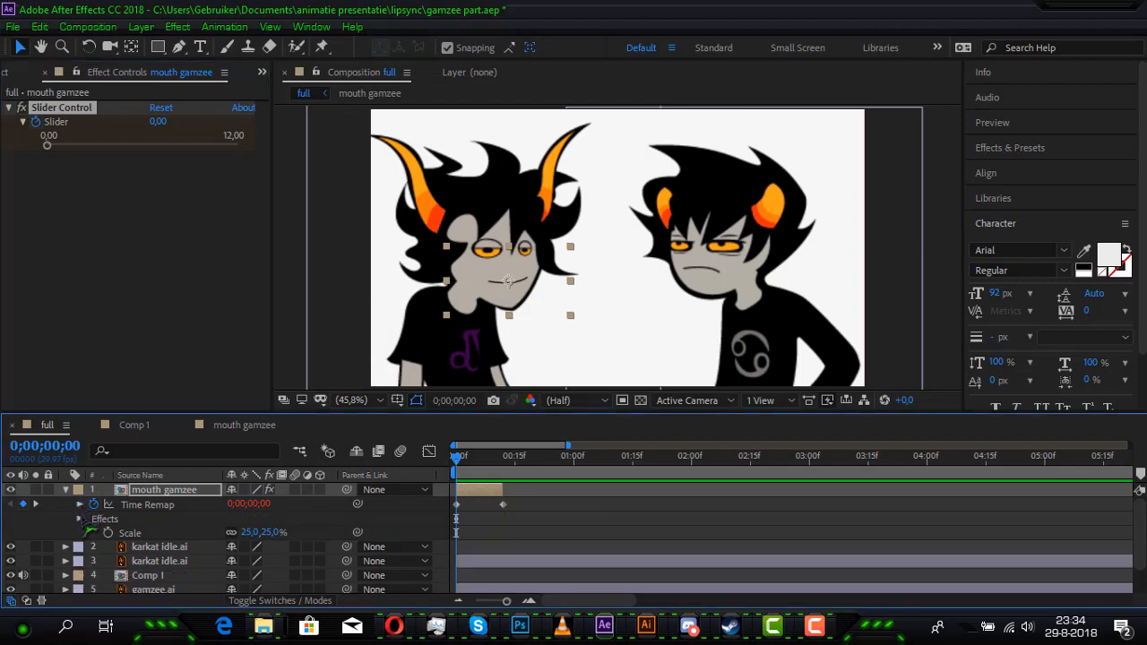
pyautogui.click(80, 519)
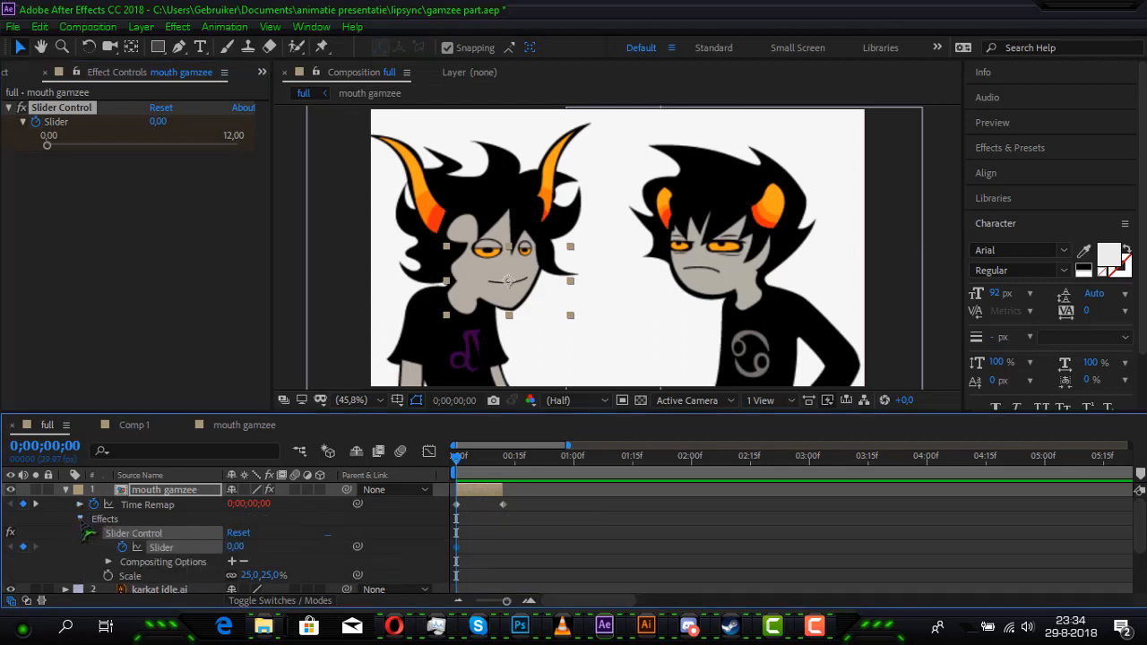
pyautogui.rightClick(459, 548)
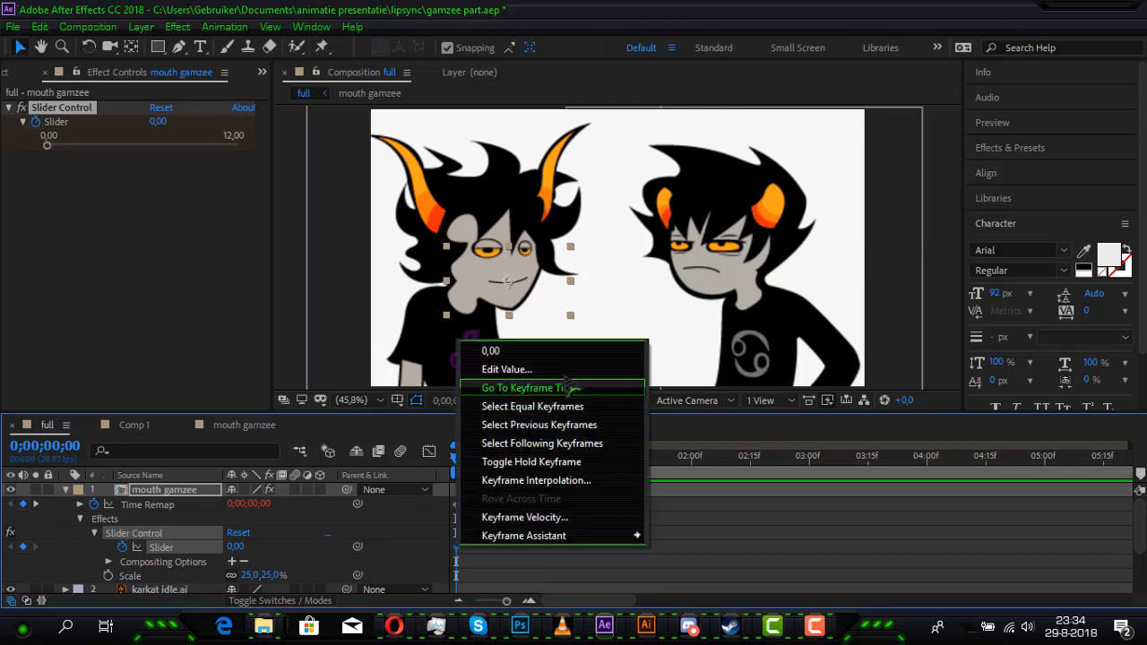
pyautogui.click(607, 463)
# - Extend the mouth gamzee layer to the end of the composition with the current time at frame 14, and toggle its keyframed properties
pyautogui.moveTo(456, 459); pyautogui.dragTo(512, 469)
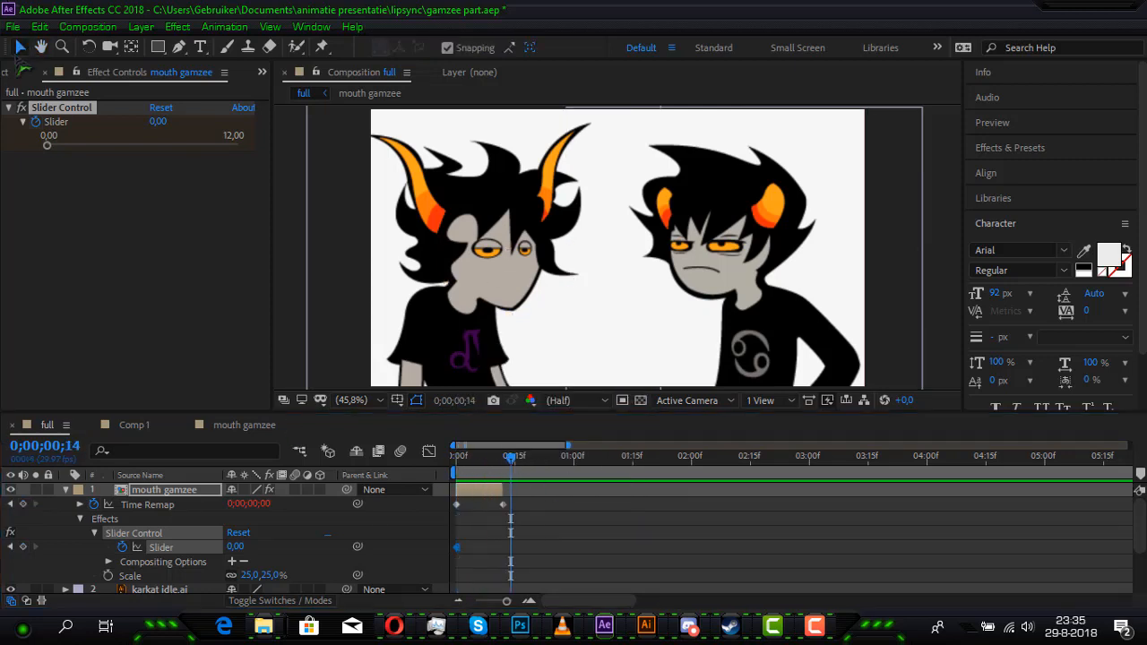
pyautogui.moveTo(456, 459); pyautogui.dragTo(514, 498)
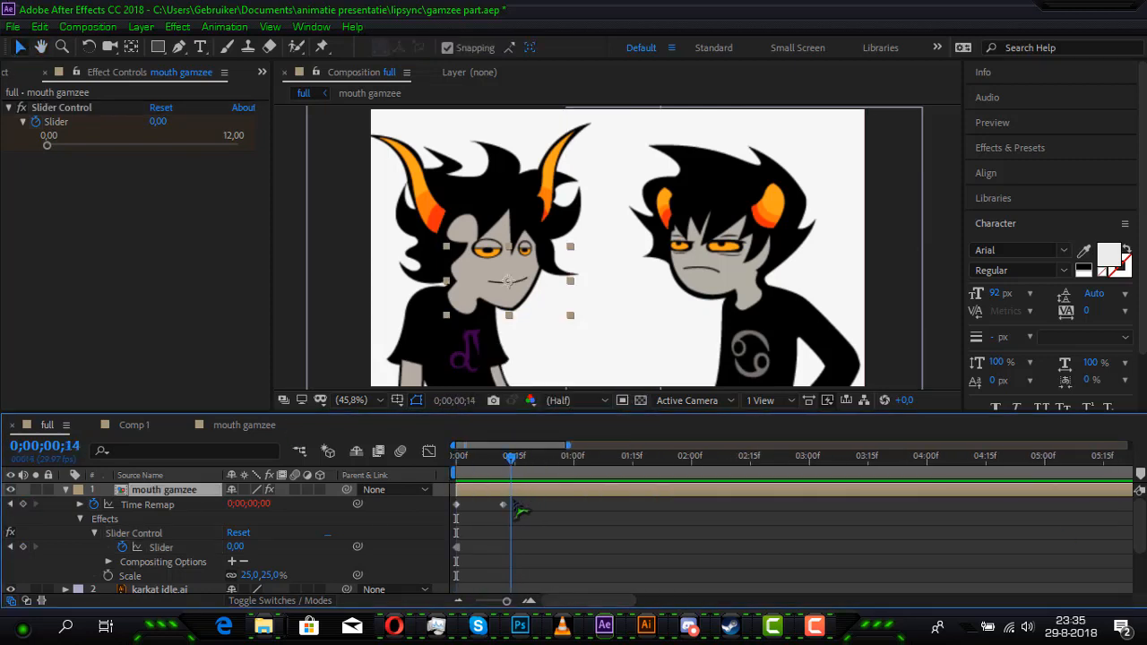
pyautogui.press('u')
# - Keyframe the slider to a mid-range mouth shape at frame 14 and move a few frames forward
pyautogui.moveTo(48, 145); pyautogui.dragTo(146, 156)
pyautogui.click(521, 460)
pyautogui.press('u')
# - Check the mouth layers in the mouth gamzee composition, then keyframe a higher slider value a few frames further on in full
pyautogui.click(245, 425)
pyautogui.click(190, 556)
pyautogui.click(46, 424)
pyautogui.moveTo(519, 460); pyautogui.dragTo(530, 497)
pyautogui.moveTo(142, 145); pyautogui.dragTo(202, 145)
# - Check the mouth shapes in the mouth gamzee composition, then keyframe the matching slider value a few frames further on in full
pyautogui.moveTo(531, 459)
pyautogui.mouseDown()
pyautogui.moveTo(495, 470)
pyautogui.moveTo(538, 474)
pyautogui.mouseUp()
pyautogui.click(245, 425)
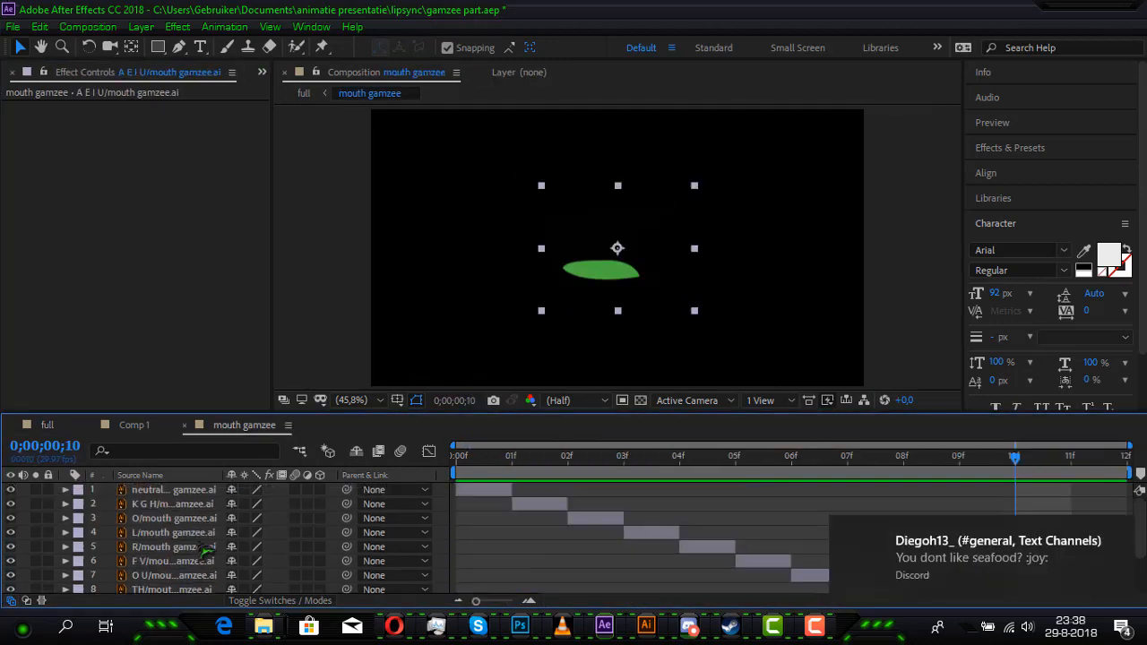
pyautogui.click(46, 425)
pyautogui.moveTo(202, 145)
pyautogui.mouseDown()
pyautogui.moveTo(220, 147)
pyautogui.moveTo(210, 146)
pyautogui.mouseUp()
# - Keyframe the slider to 11.58 at 0;00;00;24 and to a slightly lower value about three frames further on
pyautogui.moveTo(539, 462); pyautogui.dragTo(553, 480)
pyautogui.moveTo(209, 145); pyautogui.dragTo(231, 146)
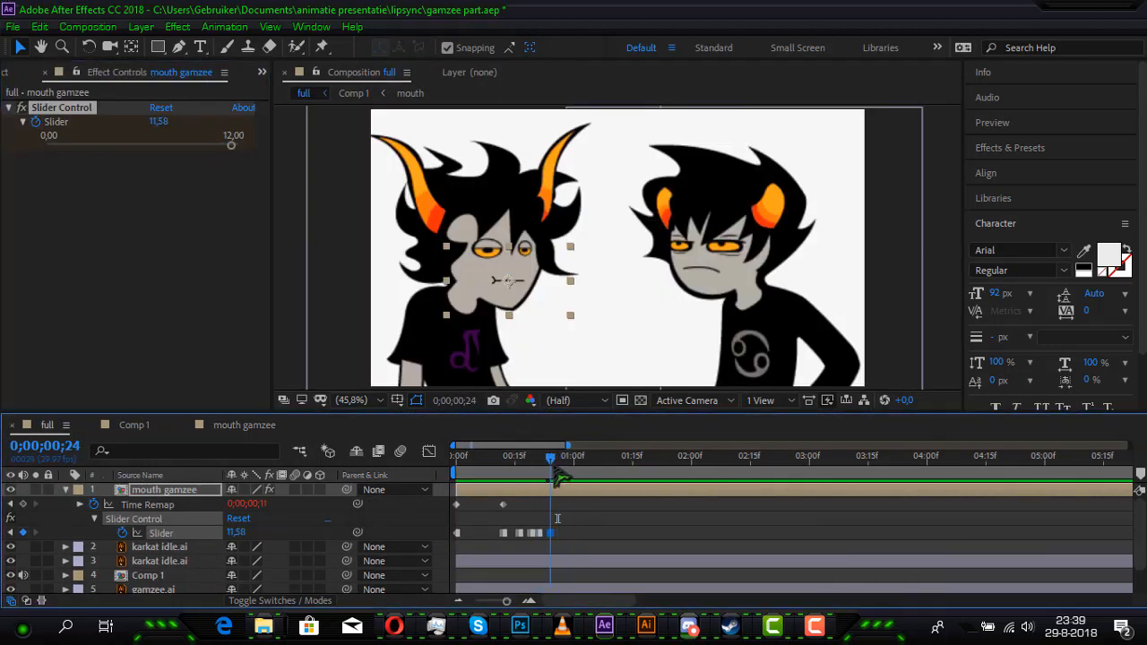
pyautogui.moveTo(552, 461); pyautogui.dragTo(562, 466)
pyautogui.moveTo(230, 145); pyautogui.dragTo(196, 145)
# - Keyframe an open mouth shape just after the one-second mark, followed by slider value 0 a few frames further on
pyautogui.moveTo(562, 461); pyautogui.dragTo(586, 485)
pyautogui.moveTo(209, 145); pyautogui.dragTo(193, 145)
pyautogui.moveTo(584, 462); pyautogui.dragTo(605, 475)
pyautogui.moveTo(89, 169); pyautogui.dragTo(47, 149)
# - Keyframe a high slider value just before the two-second mark and 10.26 at 0;00;02;00
pyautogui.moveTo(605, 464); pyautogui.dragTo(684, 472)
pyautogui.moveTo(47, 145); pyautogui.dragTo(233, 145)
pyautogui.moveTo(684, 471); pyautogui.dragTo(692, 470)
pyautogui.moveTo(233, 145); pyautogui.dragTo(209, 145)
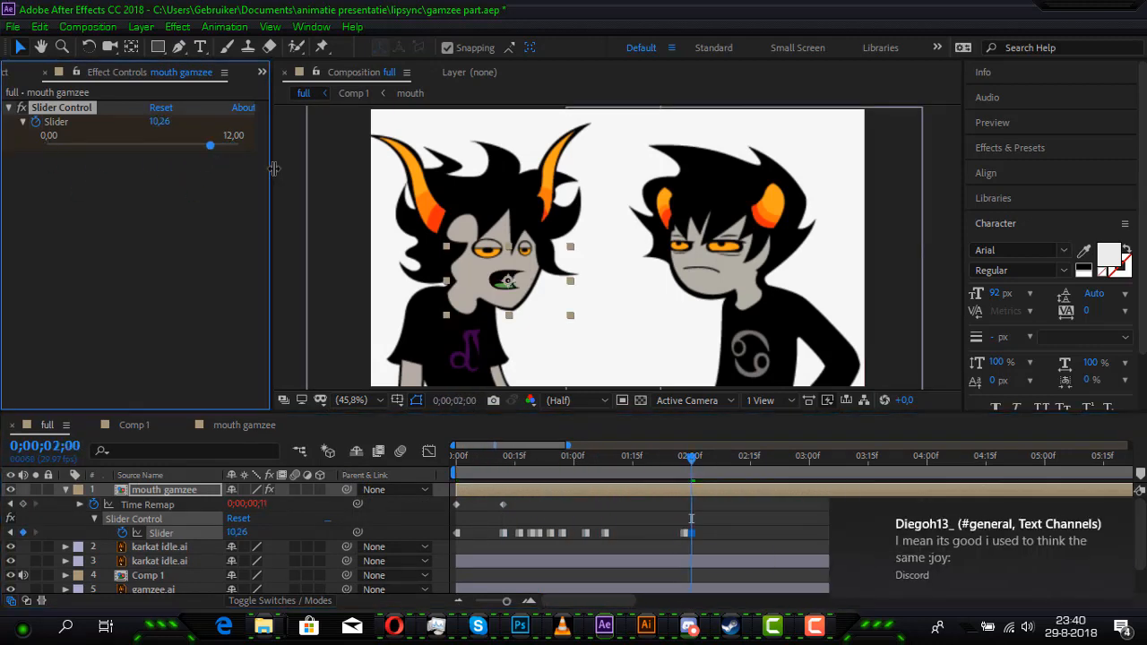
# - Try a slider keyframe of 9.36 shortly after two seconds and a lower one beside it, and undo both
pyautogui.moveTo(693, 475); pyautogui.dragTo(722, 470)
pyautogui.moveTo(209, 145); pyautogui.dragTo(195, 145)
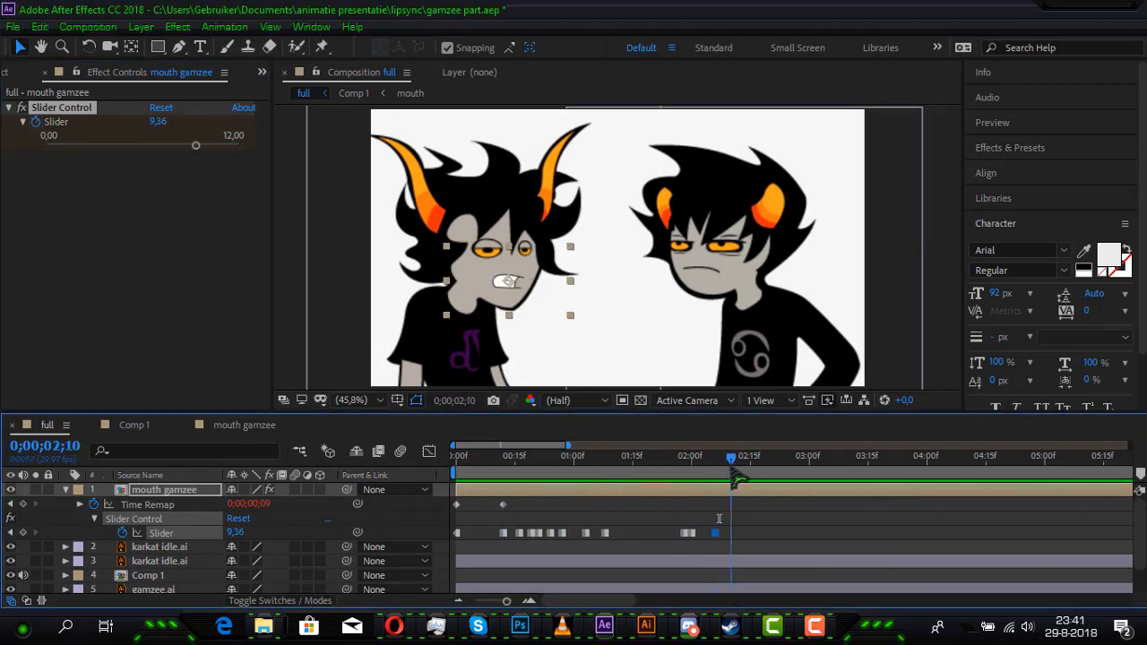
pyautogui.moveTo(731, 471); pyautogui.dragTo(726, 473)
pyautogui.moveTo(196, 145); pyautogui.dragTo(169, 146)
pyautogui.moveTo(728, 476); pyautogui.dragTo(726, 481)
pyautogui.hotkey('ctrl', 'z')
pyautogui.hotkey('ctrl', 'z')
# - Keyframe the slider to 0 shortly after two seconds, about 10 at 0;00;02;08, and a lower value two frames further on
pyautogui.moveTo(209, 145); pyautogui.dragTo(47, 145)
pyautogui.moveTo(715, 471); pyautogui.dragTo(722, 470)
pyautogui.moveTo(47, 145); pyautogui.dragTo(205, 145)
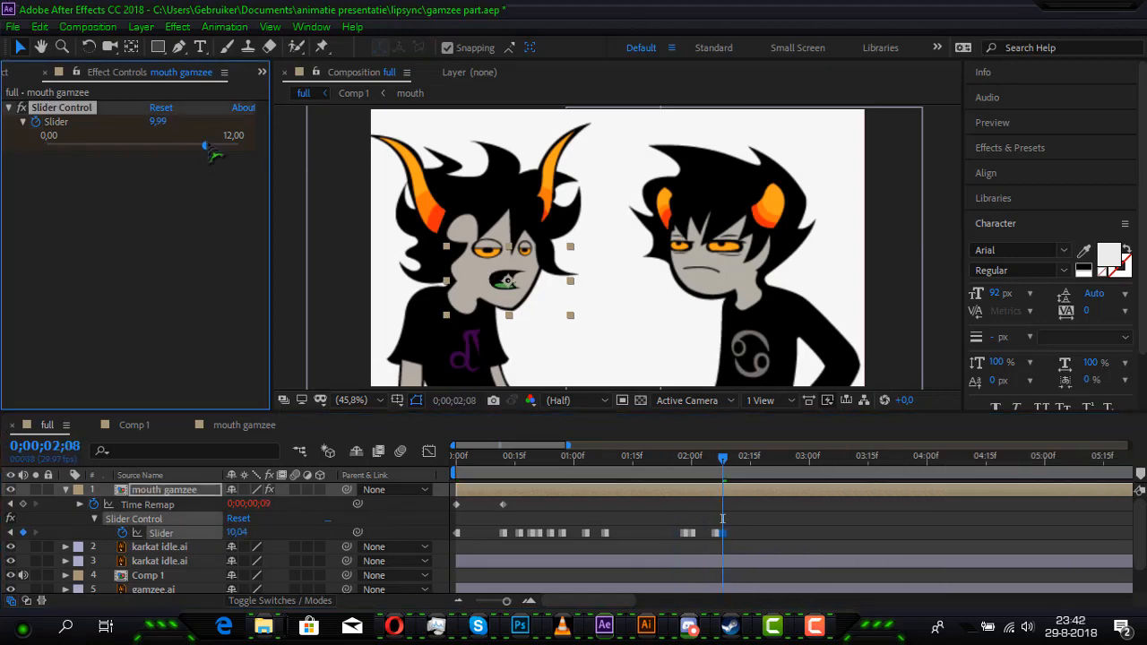
pyautogui.moveTo(722, 470); pyautogui.dragTo(730, 470)
pyautogui.moveTo(205, 145); pyautogui.dragTo(164, 145)
# - Preview the lip-sync from about frame 11 and shift the slider keyframe after the one-second mark slightly earlier
pyautogui.click(499, 471)
pyautogui.press('space')
pyautogui.press('space')
pyautogui.moveTo(605, 533); pyautogui.dragTo(601, 533)
pyautogui.click(596, 466)
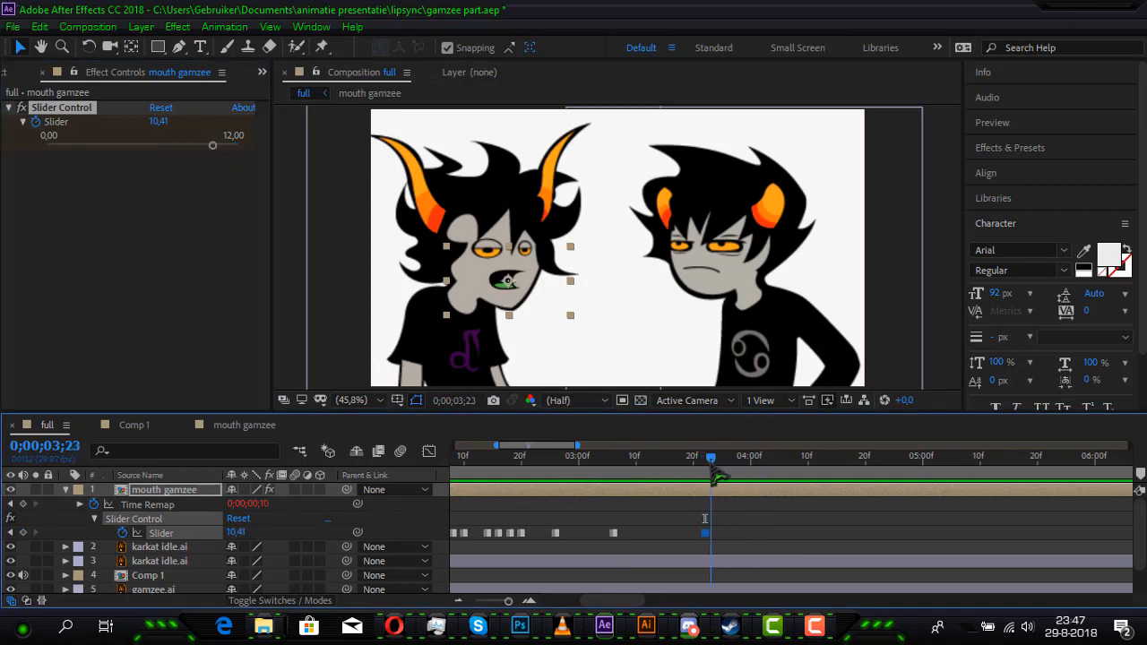
# - Keyframe a run of alternating mouth shapes on the slider between about 0;00;03;26 and 0;00;04;02
pyautogui.moveTo(711, 467); pyautogui.dragTo(728, 470)
pyautogui.moveTo(213, 145); pyautogui.dragTo(164, 145)
pyautogui.moveTo(728, 470); pyautogui.dragTo(740, 470)
pyautogui.moveTo(164, 145); pyautogui.dragTo(197, 145)
pyautogui.moveTo(740, 467)
pyautogui.mouseDown()
pyautogui.moveTo(722, 467)
pyautogui.moveTo(745, 468)
pyautogui.mouseUp()
pyautogui.moveTo(197, 145); pyautogui.dragTo(133, 145)
pyautogui.moveTo(693, 468); pyautogui.dragTo(762, 469)
pyautogui.moveTo(134, 145)
pyautogui.mouseDown()
pyautogui.moveTo(209, 146)
pyautogui.moveTo(149, 167)
pyautogui.moveTo(123, 154)
pyautogui.mouseUp()
# - Retime the newest slider keyframe from about 0;00;04;07 to 0;00;04;04 and keyframe further mouth shapes after it
pyautogui.click(791, 467)
pyautogui.click(790, 465)
pyautogui.moveTo(697, 465); pyautogui.dragTo(768, 467)
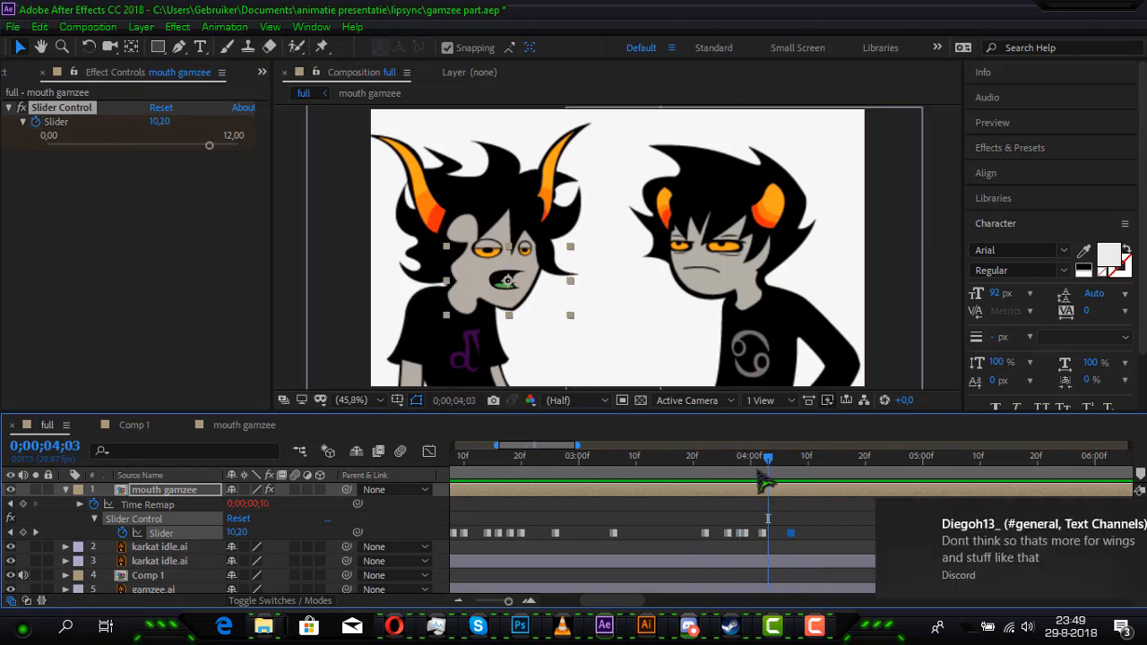
pyautogui.click(773, 465)
pyautogui.moveTo(790, 533); pyautogui.dragTo(774, 533)
pyautogui.click(791, 465)
pyautogui.moveTo(124, 145); pyautogui.dragTo(184, 164)
pyautogui.click(802, 465)
# - Play back the lip-sync from the beginning of the composition to check its timing
pyautogui.click(681, 464)
pyautogui.moveTo(688, 465); pyautogui.dragTo(452, 467)
pyautogui.press('space')
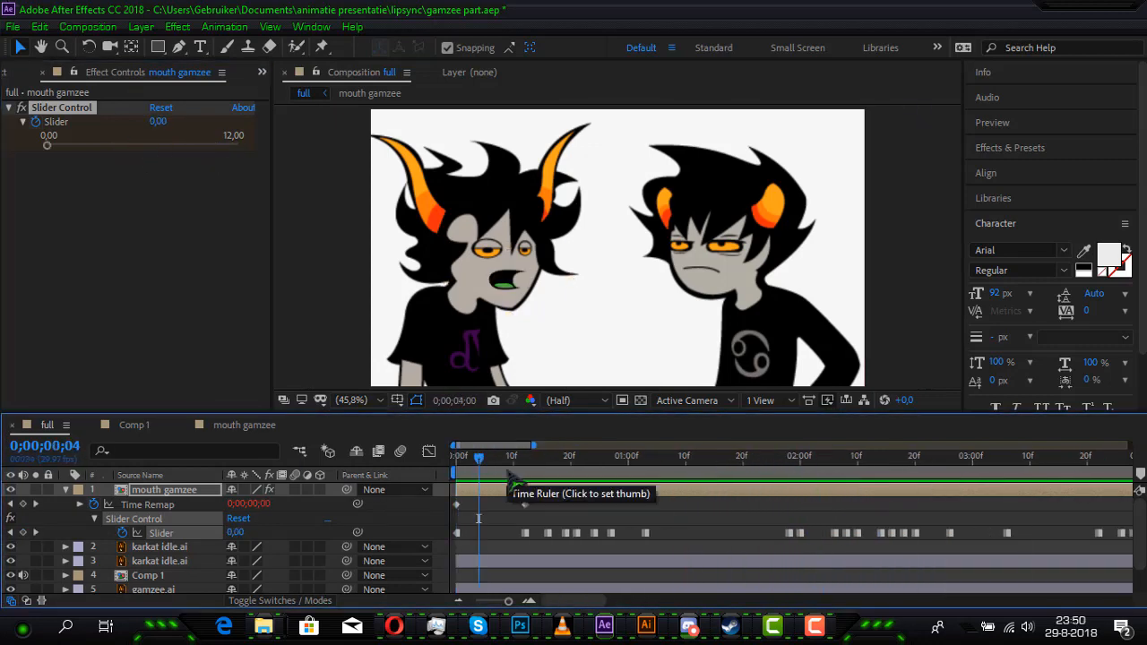
pyautogui.press('space')
# - Keyframe a series of mouth shapes on the slider from about 0;00;04;12 to just past the five-second mark
pyautogui.click(717, 465)
pyautogui.moveTo(203, 145); pyautogui.dragTo(179, 145)
pyautogui.click(735, 465)
pyautogui.click(751, 466)
pyautogui.moveTo(179, 146); pyautogui.dragTo(71, 146)
pyautogui.click(791, 465)
pyautogui.click(815, 465)
pyautogui.click(826, 465)
pyautogui.click(843, 465)
# - Preview the lip-sync from 0;00;04;17 and retime the slider keyframes just before the five-second mark
pyautogui.moveTo(843, 465); pyautogui.dragTo(746, 465)
pyautogui.press('space')
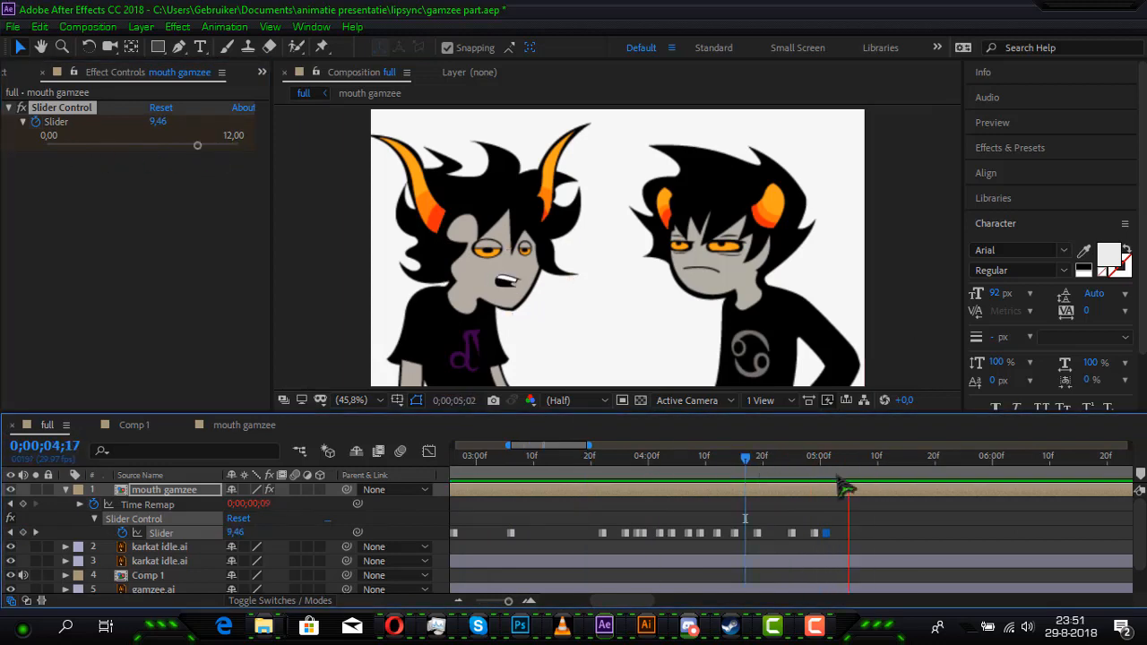
pyautogui.click(780, 465)
pyautogui.moveTo(792, 533)
pyautogui.mouseDown()
pyautogui.moveTo(781, 533)
pyautogui.moveTo(815, 533)
pyautogui.mouseUp()
pyautogui.click(750, 465)
pyautogui.click(814, 465)
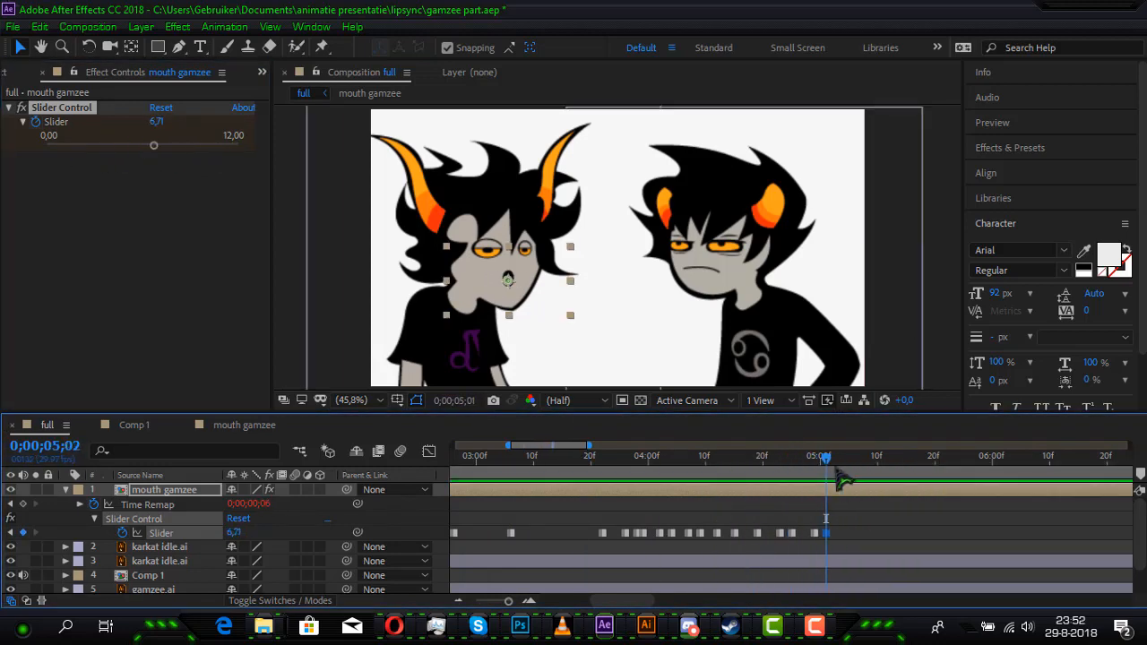
# - Keyframe more mouth shapes on the slider between about 0;00;05;03 and 0;00;05;19, and undo the last change
pyautogui.click(798, 466)
pyautogui.moveTo(154, 145); pyautogui.dragTo(55, 160)
pyautogui.click(850, 466)
pyautogui.click(861, 466)
pyautogui.click(883, 468)
pyautogui.click(901, 466)
pyautogui.click(929, 465)
pyautogui.click(967, 465)
pyautogui.hotkey('ctrl', 'z')
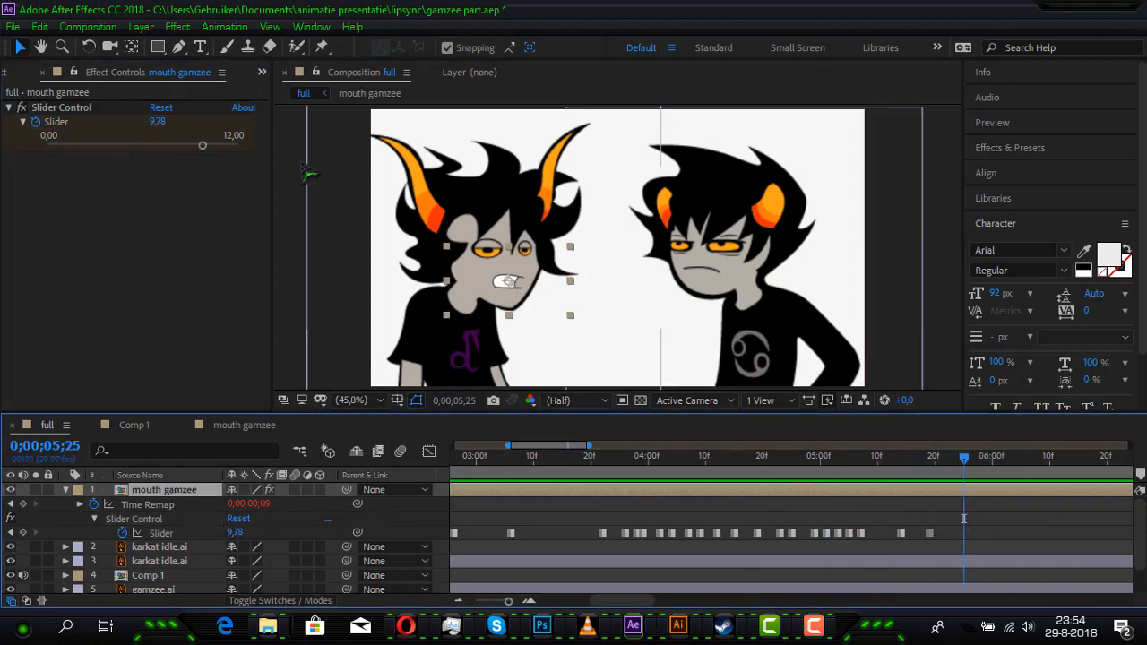
# - Keyframe a run of mouth shapes every two frames from about 0;00;06;05, ending with slider value 1.48 near 0;00;06;13
pyautogui.click(911, 465)
pyautogui.hscroll(3, 1047, 535)
pyautogui.click(624, 465)
pyautogui.click(619, 466)
pyautogui.moveTo(202, 145); pyautogui.dragTo(180, 145)
pyautogui.click(639, 467)
pyautogui.moveTo(639, 468); pyautogui.dragTo(670, 470)
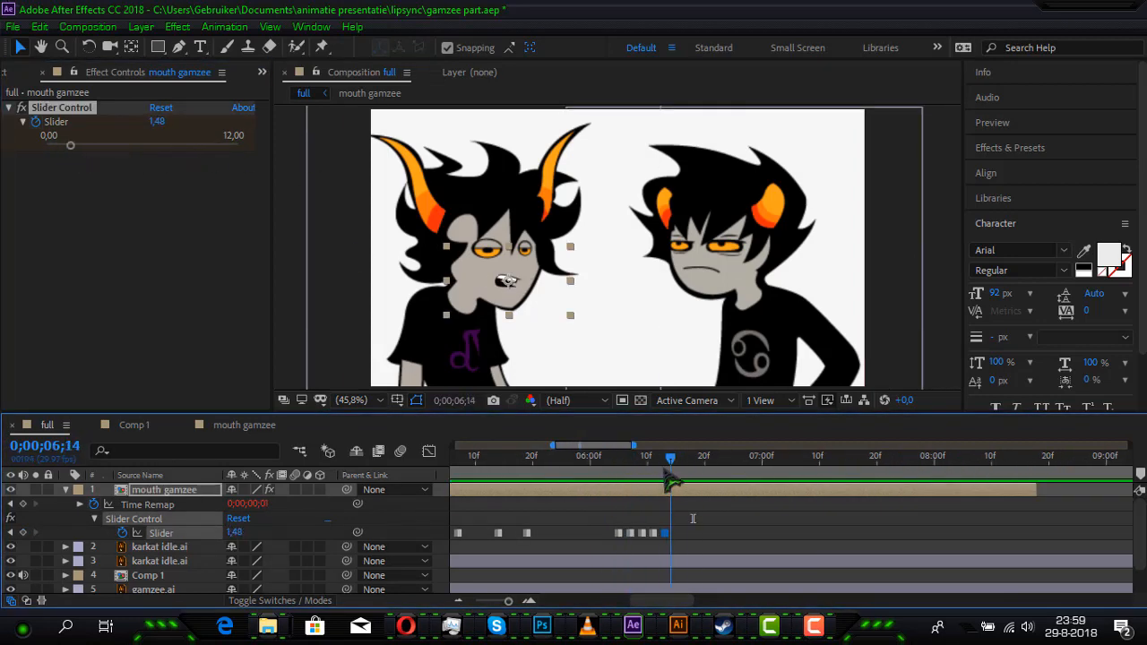
# - Keyframe the slider to 9.67 at 0;00;06;18 and 10.52 about two frames on, and shift the following keyframe earlier
pyautogui.moveTo(667, 468); pyautogui.dragTo(661, 467)
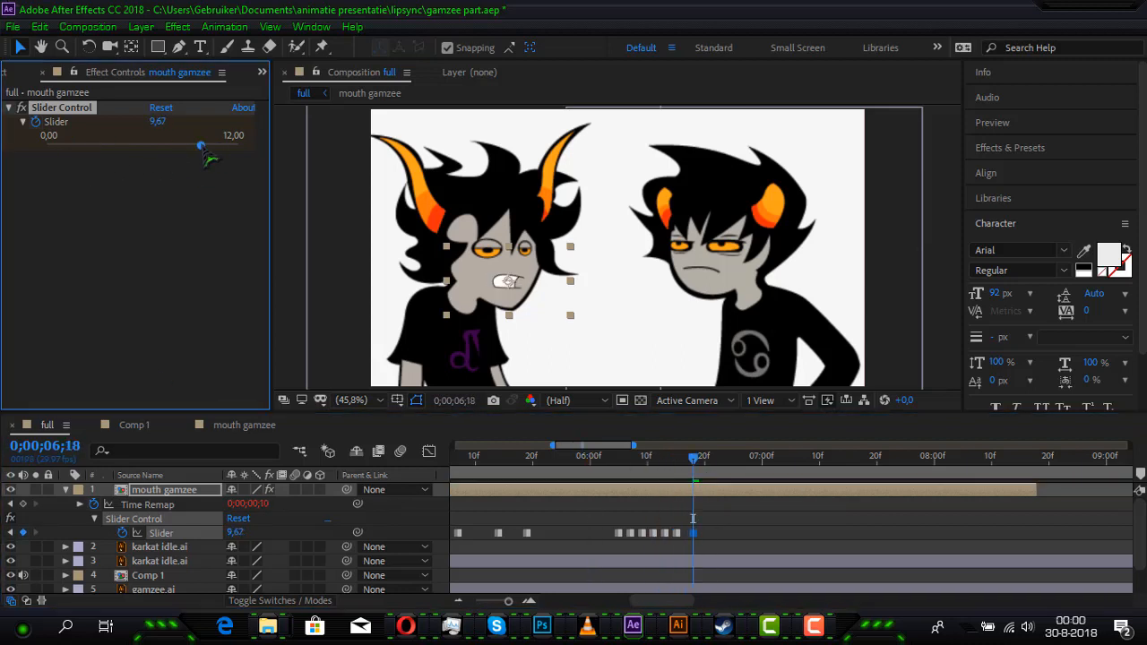
pyautogui.click(740, 470)
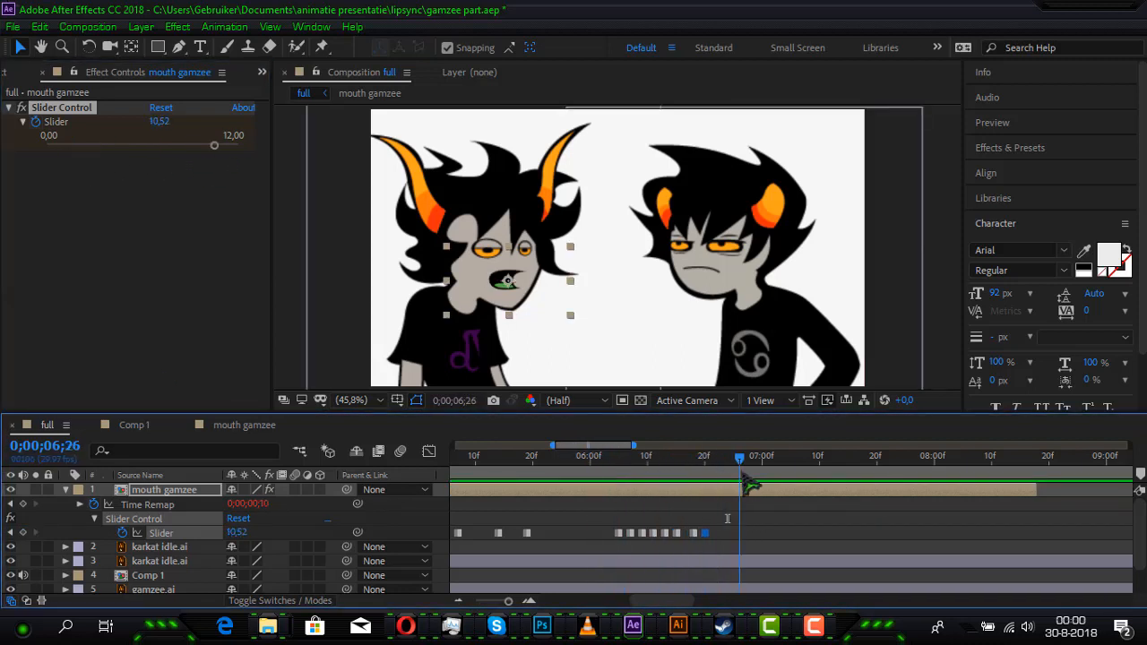
pyautogui.click(722, 467)
pyautogui.moveTo(745, 533); pyautogui.dragTo(727, 533)
# - Preview the lip-sync just after the six-second mark, then keyframe a lower slider value at about 0;00;06;28
pyautogui.click(615, 467)
pyautogui.press('space')
pyautogui.click(607, 467)
pyautogui.press('space')
pyautogui.click(750, 467)
pyautogui.moveTo(223, 145); pyautogui.dragTo(90, 145)
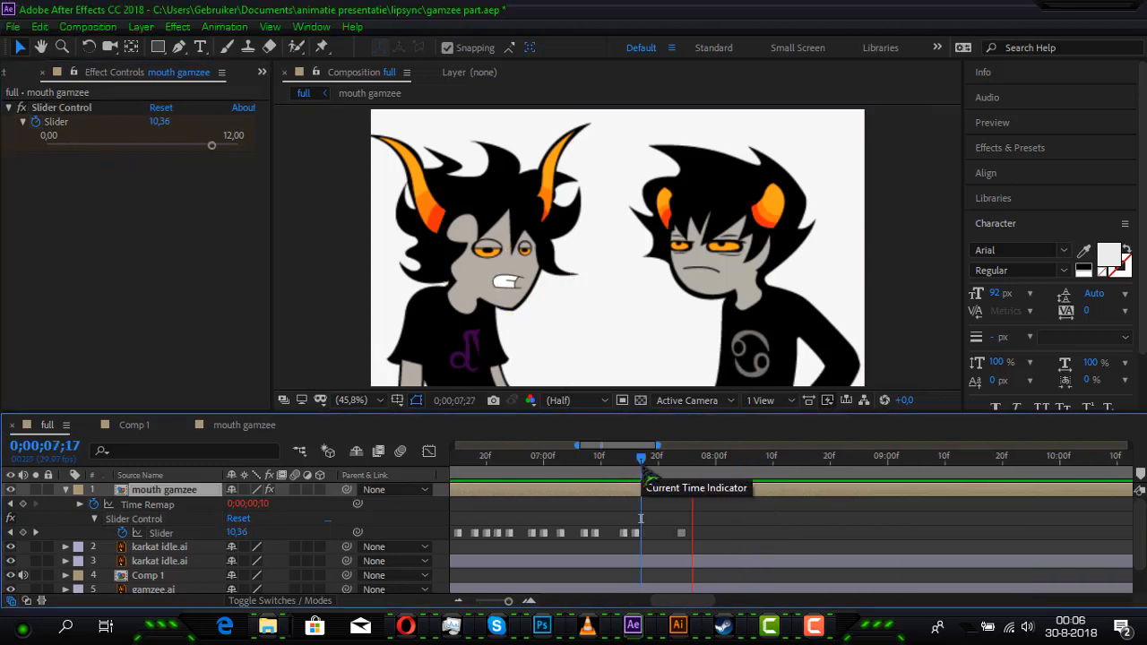
# - Keyframe the slider to 9.30 at 0;00;07;20 and add further mouth shapes up to about 0;00;08;14
pyautogui.moveTo(711, 456); pyautogui.dragTo(818, 467)
pyautogui.click(659, 459)
pyautogui.click(127, 145)
pyautogui.click(734, 467)
pyautogui.click(796, 467)
pyautogui.click(127, 145)
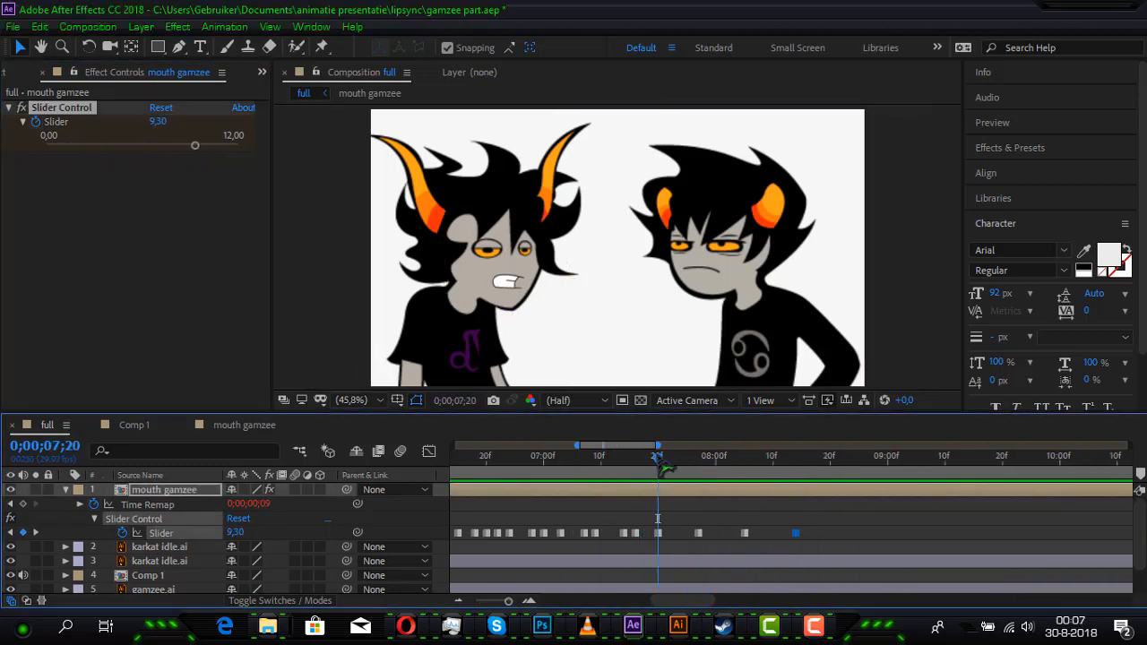
# - Keyframe mouth shapes on the slider from about 0;00;08;18 to just past the nine-second mark
pyautogui.click(192, 145)
pyautogui.click(870, 467)
pyautogui.moveTo(191, 145); pyautogui.dragTo(84, 145)
pyautogui.click(894, 467)
pyautogui.click(113, 145)
# - Preview from 0;00;08;26, keyframe the slider to 9.57 at about 0;00;09;04, and replay the section
pyautogui.click(865, 467)
pyautogui.press('space')
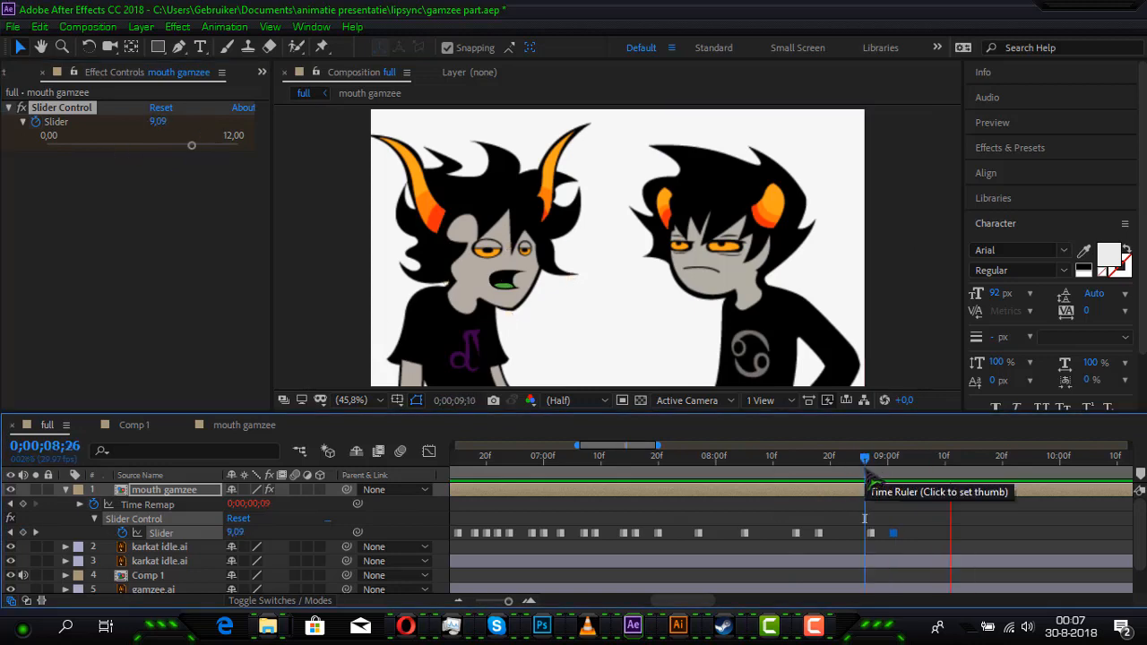
pyautogui.click(910, 467)
pyautogui.click(113, 145)
pyautogui.moveTo(847, 467); pyautogui.dragTo(870, 467)
pyautogui.press('space')
pyautogui.press('space')
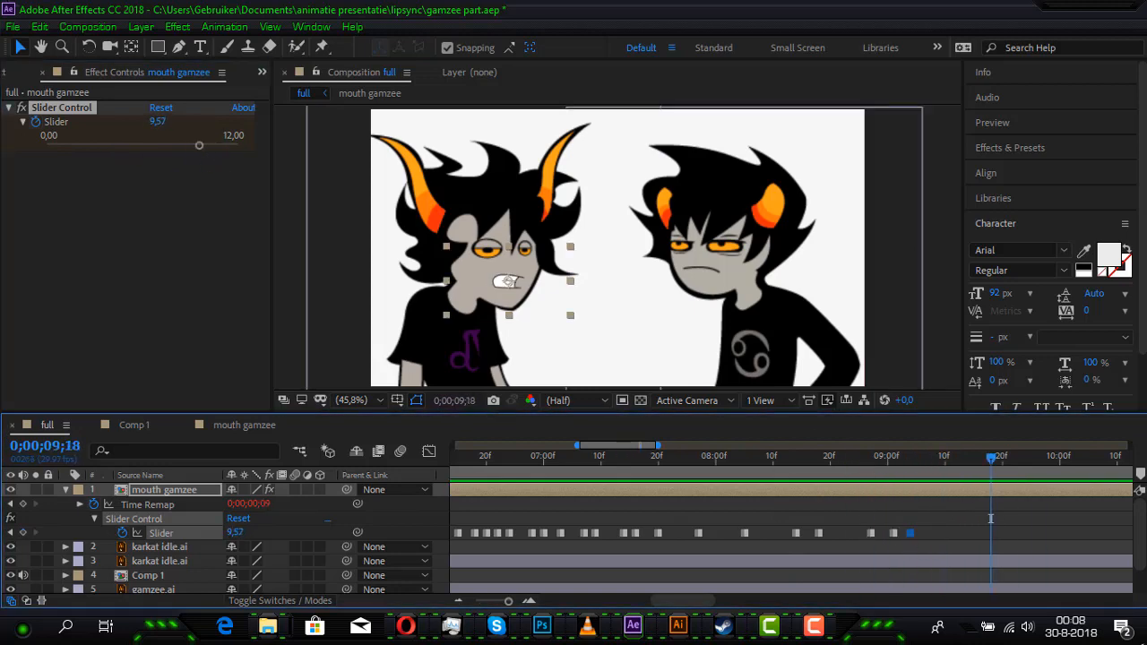
# - Keyframe two more mouth shapes on the slider at about 0;00;09;17 and 0;00;09;20
pyautogui.hscroll(3, 516, 600)
pyautogui.click(584, 468)
pyautogui.click(678, 471)
pyautogui.click(210, 145)
pyautogui.click(693, 470)
pyautogui.click(199, 145)
# - Preview the section around 0;00;09;16, shift its last slider keyframe about two frames earlier, and adjust the mouth shape
pyautogui.click(653, 470)
pyautogui.press('space')
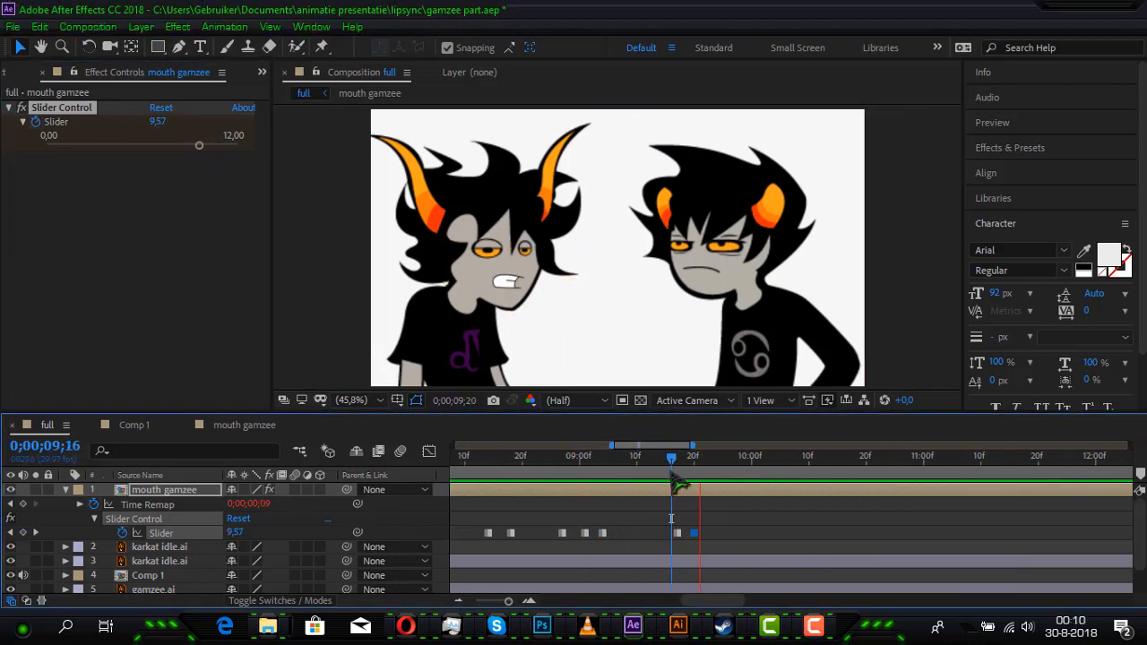
pyautogui.press('space')
pyautogui.moveTo(694, 533); pyautogui.dragTo(683, 533)
pyautogui.click(202, 145)
# - Keyframe another mouth shape at about 0;00;09;24 and play back the section around it
pyautogui.click(621, 471)
pyautogui.click(717, 471)
pyautogui.click(209, 145)
pyautogui.press('space')
pyautogui.click(671, 468)
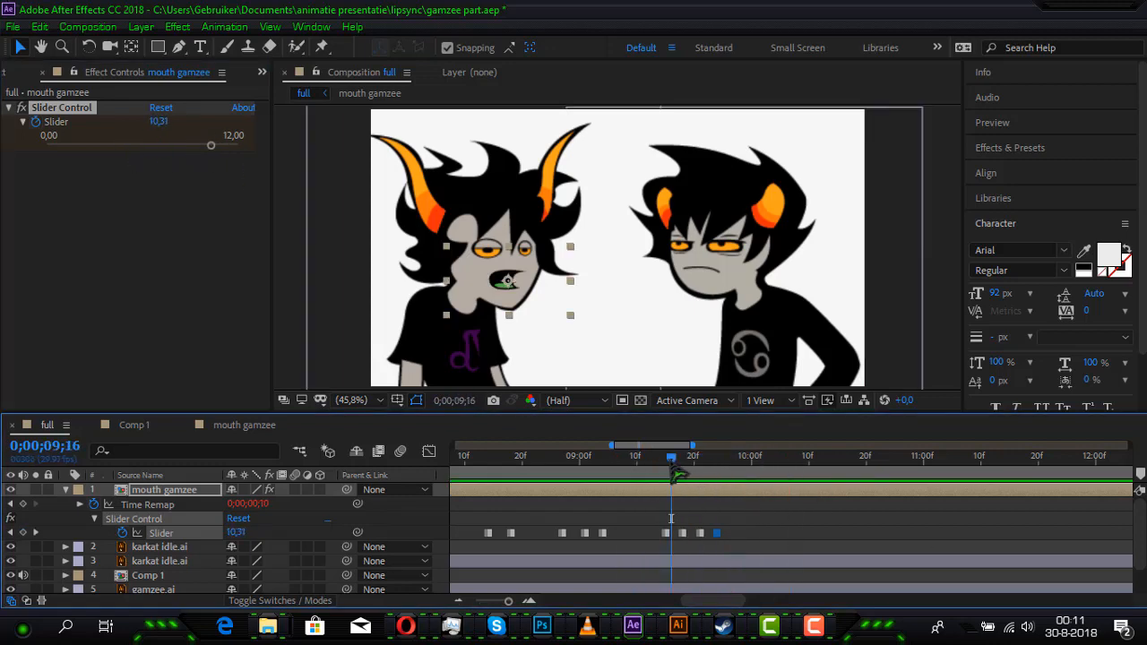
# - Keyframe a mouth shape at about 0;00;09;27, replay the preceding frames, and set the next slider value
pyautogui.click(734, 468)
pyautogui.click(115, 145)
pyautogui.click(649, 468)
pyautogui.press('space')
pyautogui.press('space')
pyautogui.click(183, 145)
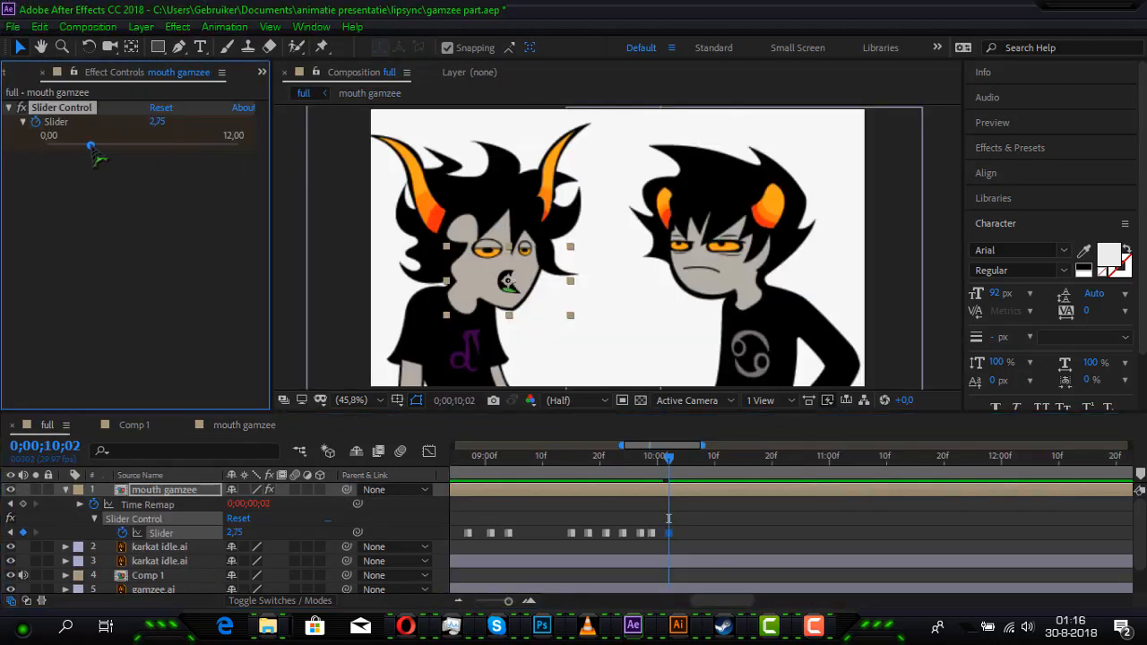
# - Shift the keyframe after 0;00;10;02 to about 0;00;10;04 and add mouth shapes up to slider value 9.62 near 0;00;10;15
pyautogui.click(665, 468)
pyautogui.click(117, 145)
pyautogui.click(655, 469)
pyautogui.moveTo(690, 533); pyautogui.dragTo(680, 533)
pyautogui.click(69, 145)
pyautogui.press('space')
pyautogui.click(200, 145)
pyautogui.click(682, 462)
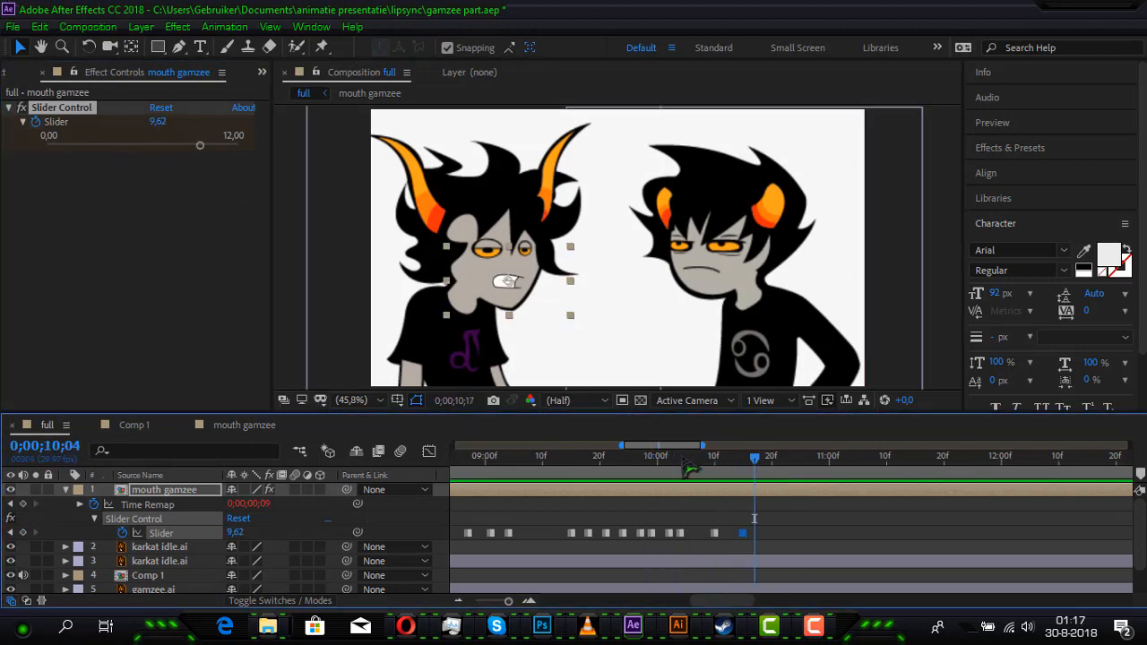
# - Keyframe the slider to 6.71 at 0;00;10;18, add further mouth shapes up to 9.41 near 0;00;10;25, and go to 0;00;11;10
pyautogui.click(766, 459)
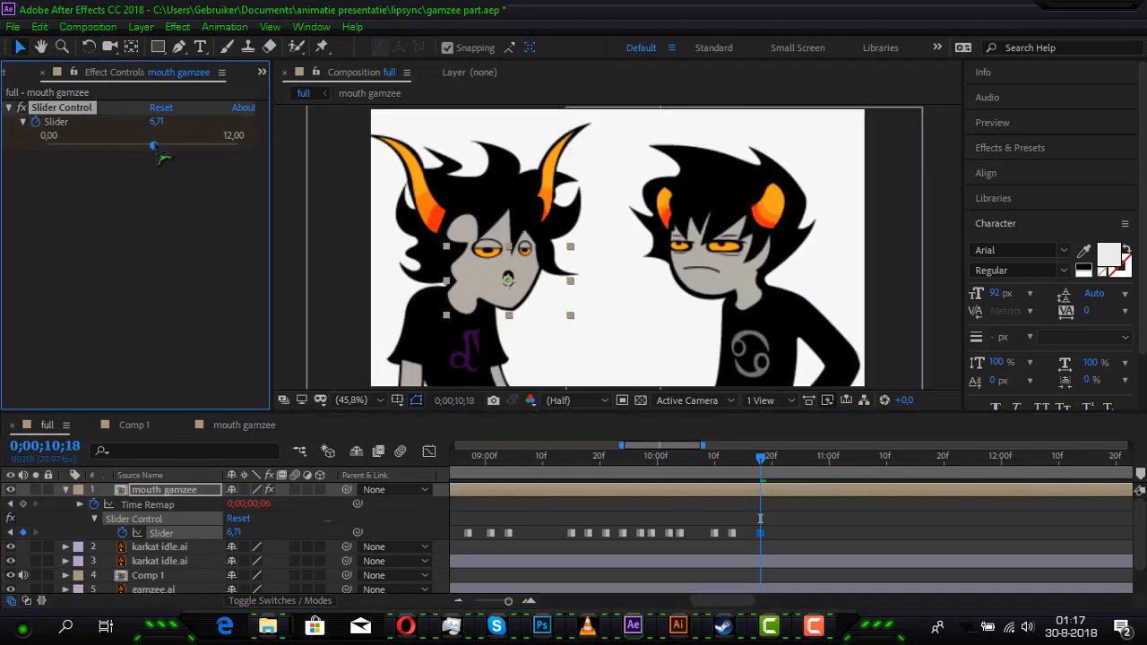
pyautogui.click(150, 145)
pyautogui.click(120, 145)
pyautogui.click(721, 462)
pyautogui.click(801, 461)
pyautogui.click(198, 145)
pyautogui.click(886, 462)
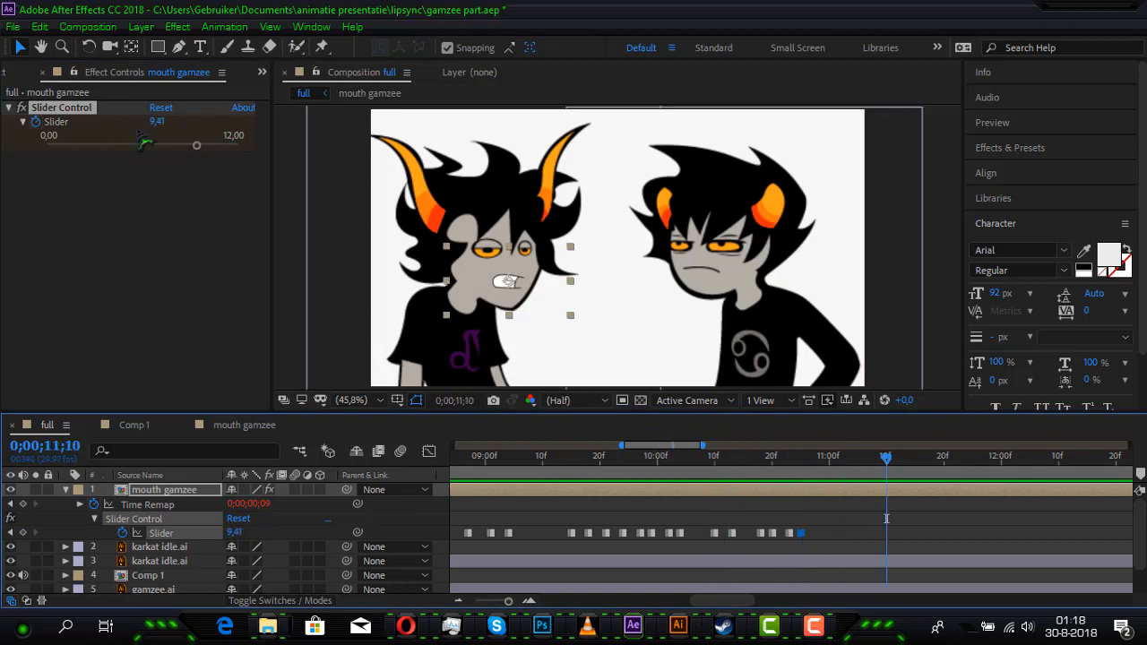
# - Keyframe further mouth shapes from about 0;00;11;10, setting the slider to 9.20 at 0;00;11;13
pyautogui.click(141, 145)
pyautogui.click(908, 461)
pyautogui.click(143, 145)
pyautogui.hscroll(1, 732, 469)
pyautogui.click(732, 469)
pyautogui.hotkey('ctrl', 'z')
pyautogui.click(732, 466)
pyautogui.click(193, 145)
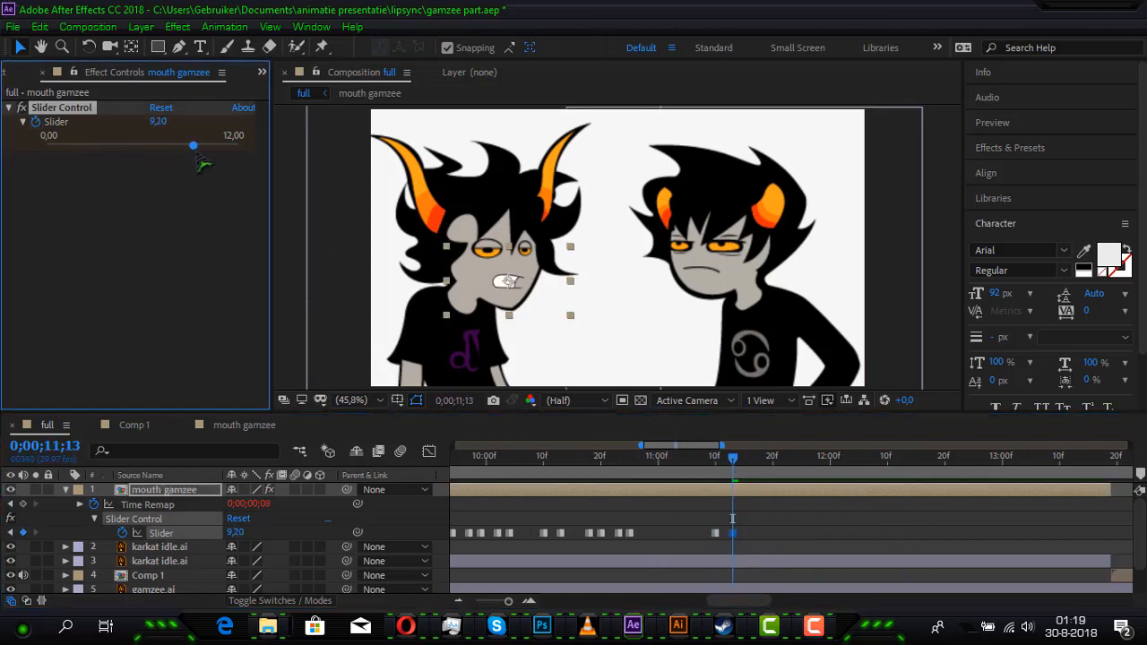
# - Keyframe more mouth shapes just after 0;00;11;13 and play back the section to check the timing
pyautogui.click(743, 465)
pyautogui.click(146, 145)
pyautogui.click(710, 463)
pyautogui.click(770, 463)
pyautogui.click(134, 145)
pyautogui.press('space')
pyautogui.click(804, 462)
pyautogui.click(146, 145)
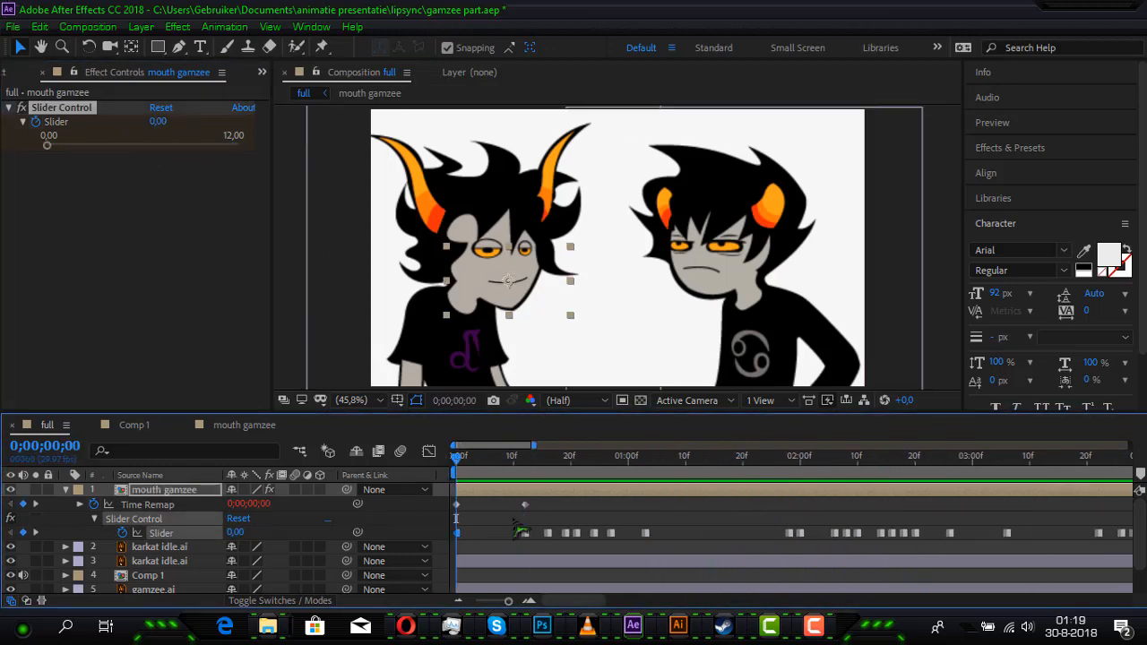
# - Replay the newest part of the dialogue, delete the unwanted slider keyframe and set another mouth shape
pyautogui.click(626, 462)
pyautogui.press('space')
pyautogui.press('space')
pyautogui.press('Delete')
pyautogui.moveTo(672, 445)
pyautogui.mouseDown()
pyautogui.moveTo(457, 444)
pyautogui.moveTo(676, 444)
pyautogui.moveTo(671, 463)
pyautogui.mouseUp()
pyautogui.rightClick(457, 533)
pyautogui.click(689, 461)
pyautogui.click(143, 145)
pyautogui.click(683, 466)
pyautogui.moveTo(656, 445); pyautogui.dragTo(661, 444)
# - Check the mouth drawing at frame 10 in the mouth gamzee composition and keyframe slider value 11.68 near 0;00;11;23 in the full composition
pyautogui.click(243, 424)
pyautogui.click(1014, 462)
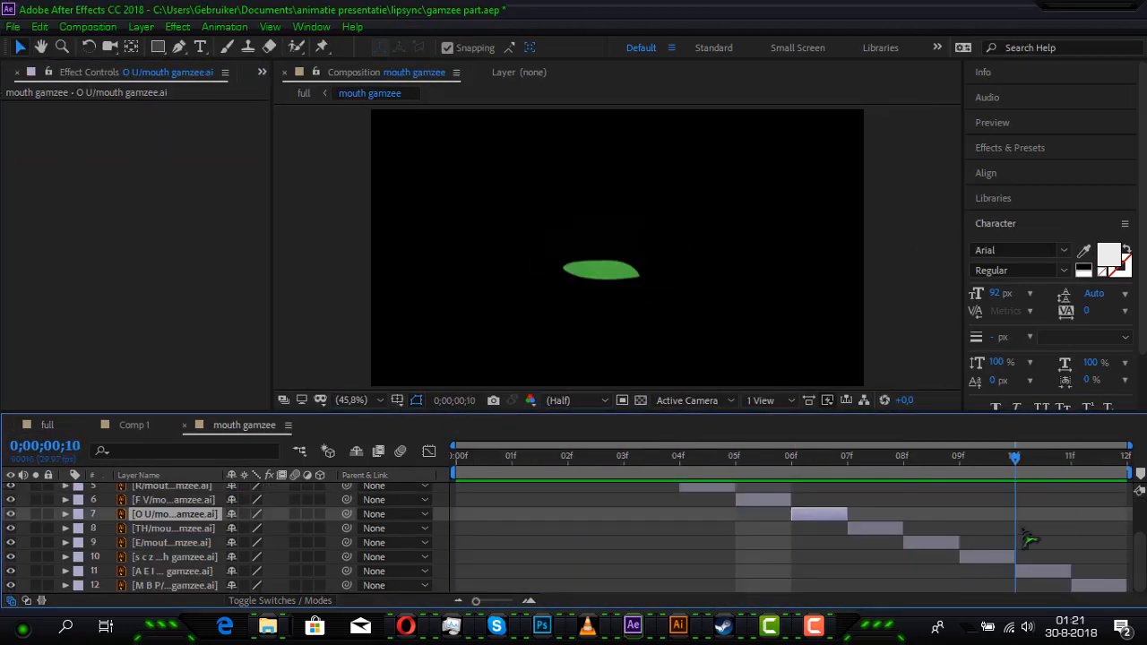
pyautogui.click(47, 424)
pyautogui.click(649, 532)
pyautogui.press('Delete')
pyautogui.click(622, 464)
pyautogui.click(231, 145)
pyautogui.click(860, 464)
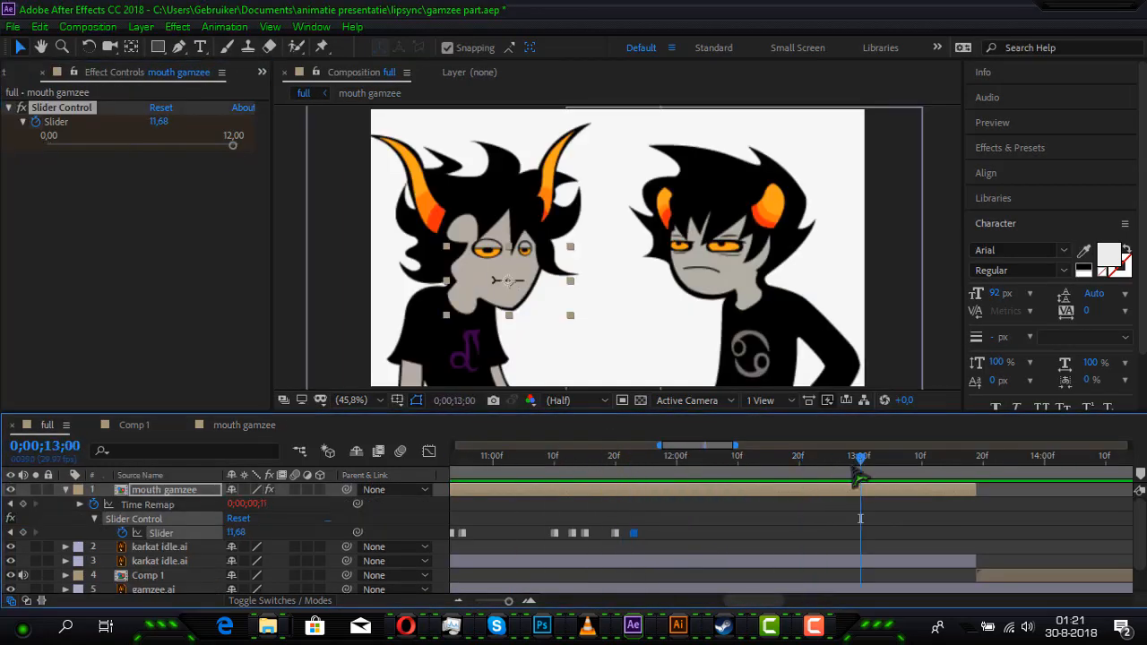
# - Return to 0;00;11;23 and delete the mouth shape keyframe there
pyautogui.press('u')
pyautogui.moveTo(697, 444); pyautogui.dragTo(660, 445)
pyautogui.click(619, 464)
pyautogui.press('u')
pyautogui.click(981, 464)
pyautogui.press('Delete')
# - Add the neutral mouth artwork as a layer above mouth gamzee and reveal the scale and keyframes of mouth gamzee
pyautogui.click(9, 73)
pyautogui.moveTo(63, 287); pyautogui.dragTo(144, 487)
pyautogui.click(141, 504)
pyautogui.press('s')
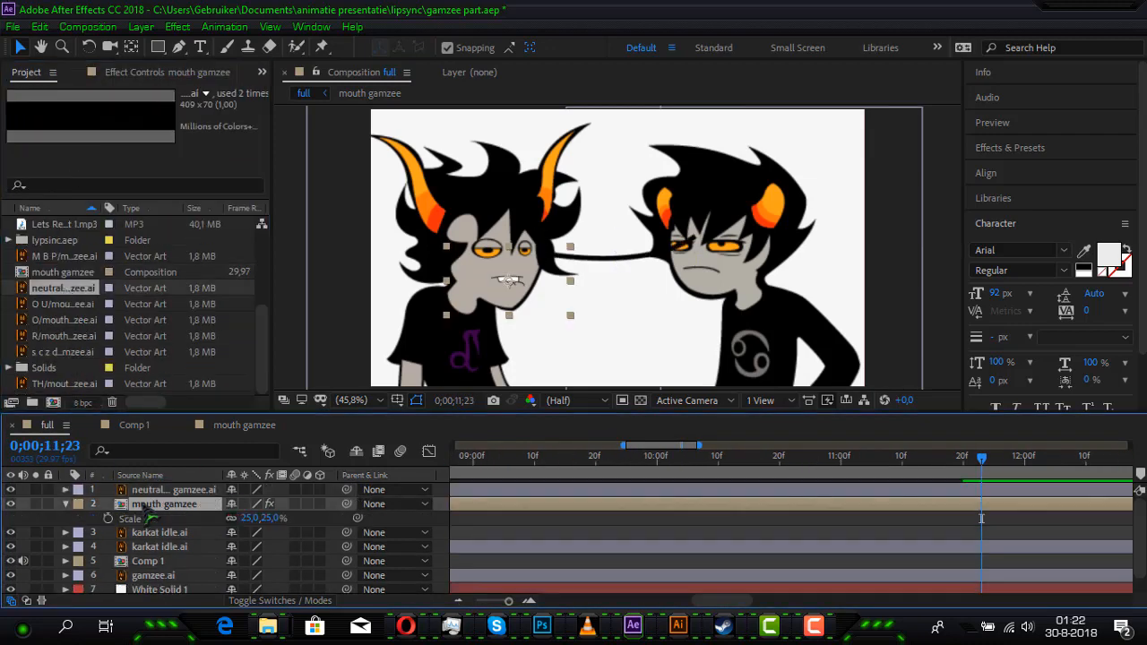
pyautogui.hotkey('ctrl', '`')
pyautogui.press('u')
# - Move the neutral mouth layer to the start of the composition and go to 0;00;00;00
pyautogui.click(174, 489)
pyautogui.hscroll(1, 880, 506)
pyautogui.hscroll(-3, 986, 489)
pyautogui.moveTo(874, 489); pyautogui.dragTo(457, 490)
pyautogui.click(455, 462)
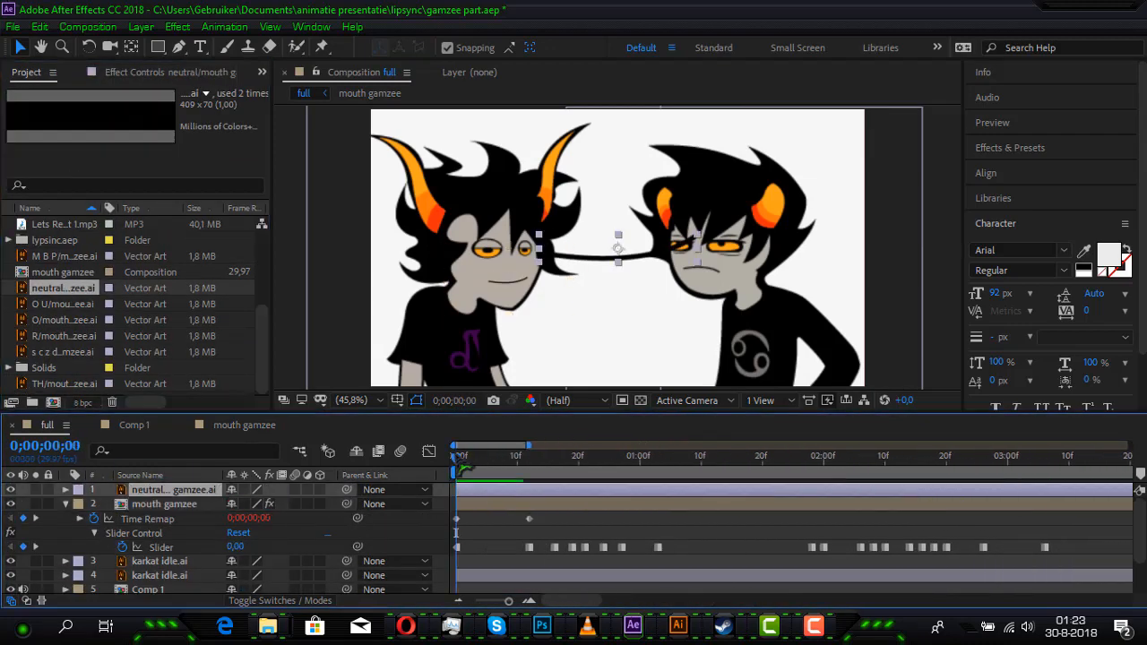
# - Scale the neutral mouth layer to 25% and position it exactly over gamzee's closed mouth
pyautogui.press('s')
pyautogui.moveTo(251, 504); pyautogui.dragTo(183, 504)
pyautogui.moveTo(618, 250); pyautogui.dragTo(560, 268)
pyautogui.scroll(2, 520, 291)
pyautogui.moveTo(679, 240); pyautogui.dragTo(602, 267)
# - Place the neutral mouth layer from 0;00;11;25 and trim it to end at about 0;00;12;18
pyautogui.moveTo(529, 444); pyautogui.dragTo(798, 444)
pyautogui.moveTo(457, 489); pyautogui.dragTo(916, 489)
pyautogui.moveTo(455, 445); pyautogui.dragTo(660, 444)
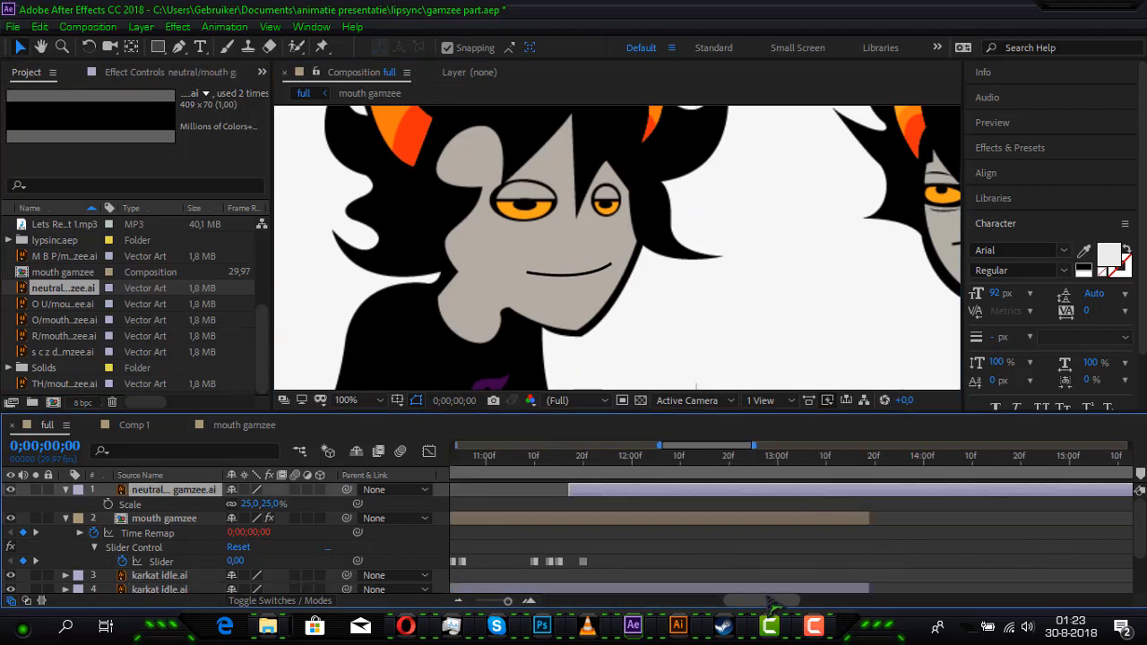
pyautogui.moveTo(756, 444); pyautogui.dragTo(728, 445)
pyautogui.moveTo(615, 489); pyautogui.dragTo(669, 489)
# - Keyframe the mouth gamzee slider to 12.00 at 0;00;11;25 and play back the neutral mouth section
pyautogui.click(642, 464)
pyautogui.click(641, 461)
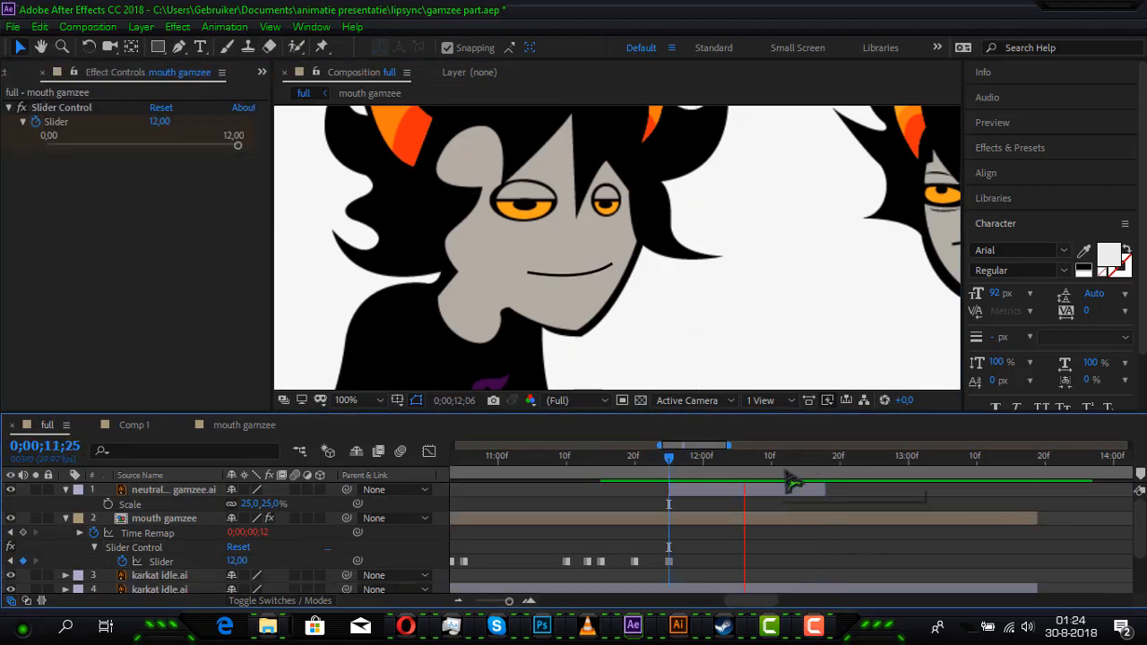
pyautogui.moveTo(786, 481); pyautogui.dragTo(891, 481)
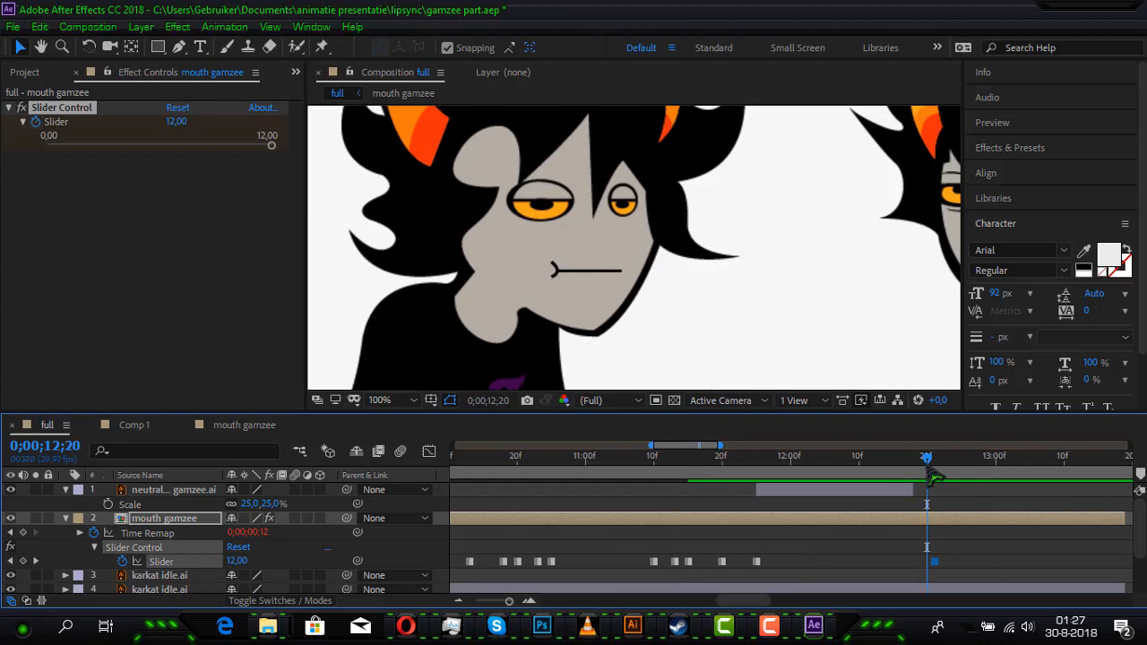
# - Keyframe mouth shapes after 0;00;12;20, setting the slider to 5.98 at 0;00;13;01, and check the frames before it
pyautogui.moveTo(927, 461); pyautogui.dragTo(941, 461)
pyautogui.moveTo(262, 145); pyautogui.dragTo(237, 145)
pyautogui.click(935, 461)
pyautogui.moveTo(941, 562); pyautogui.dragTo(948, 562)
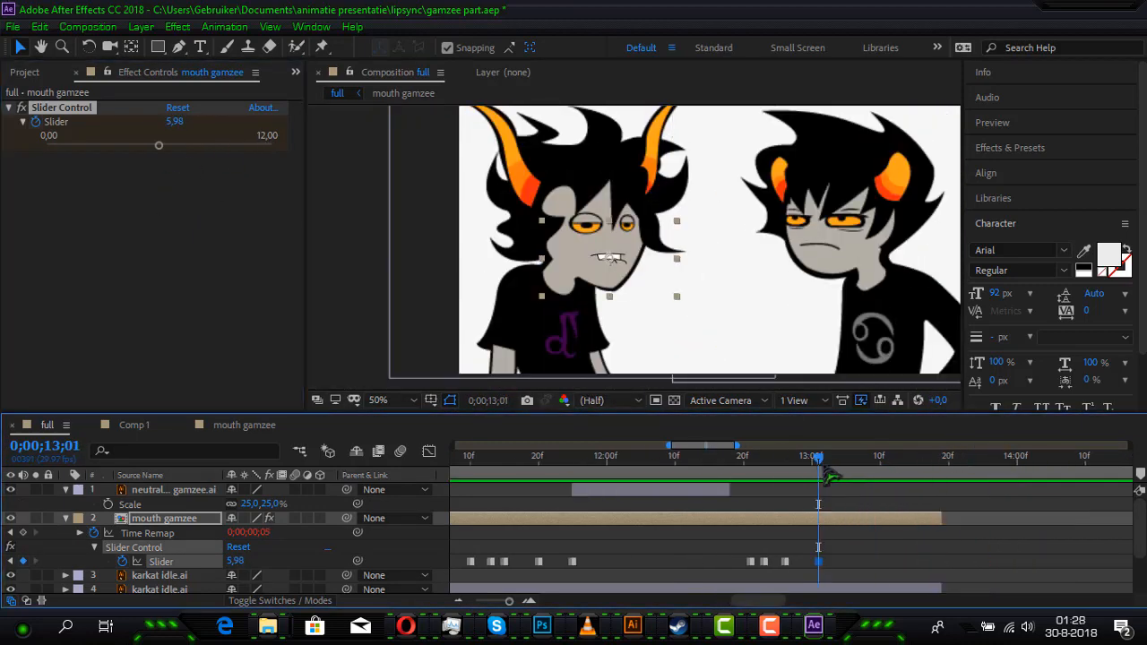
pyautogui.moveTo(823, 459)
pyautogui.mouseDown()
pyautogui.moveTo(845, 459)
pyautogui.moveTo(809, 459)
pyautogui.mouseUp()
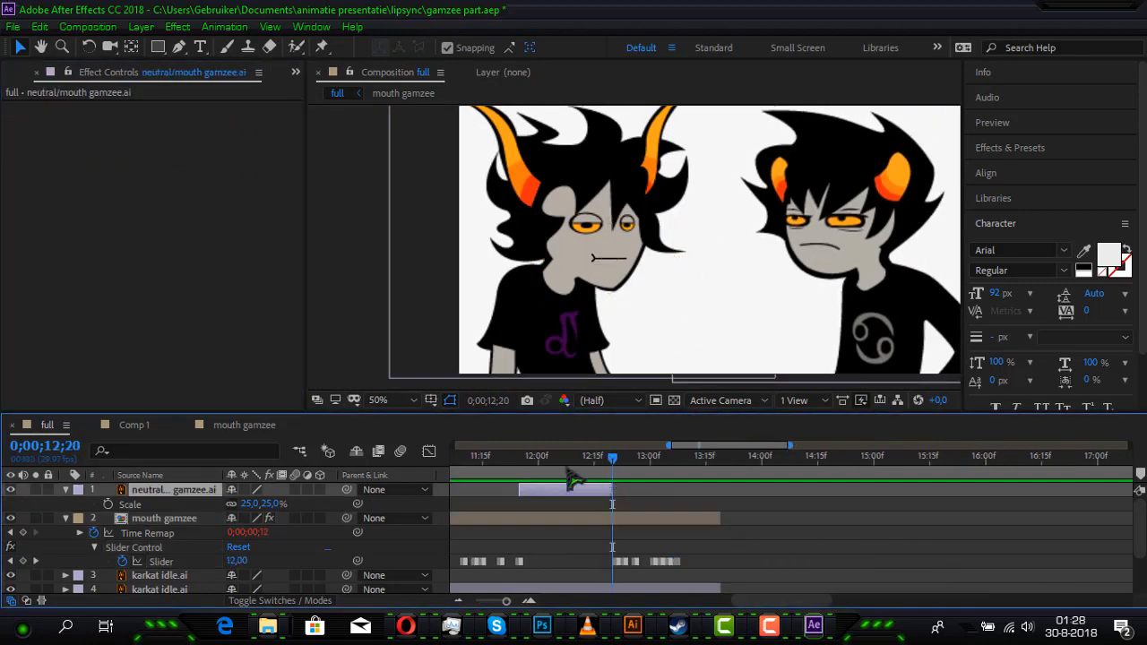